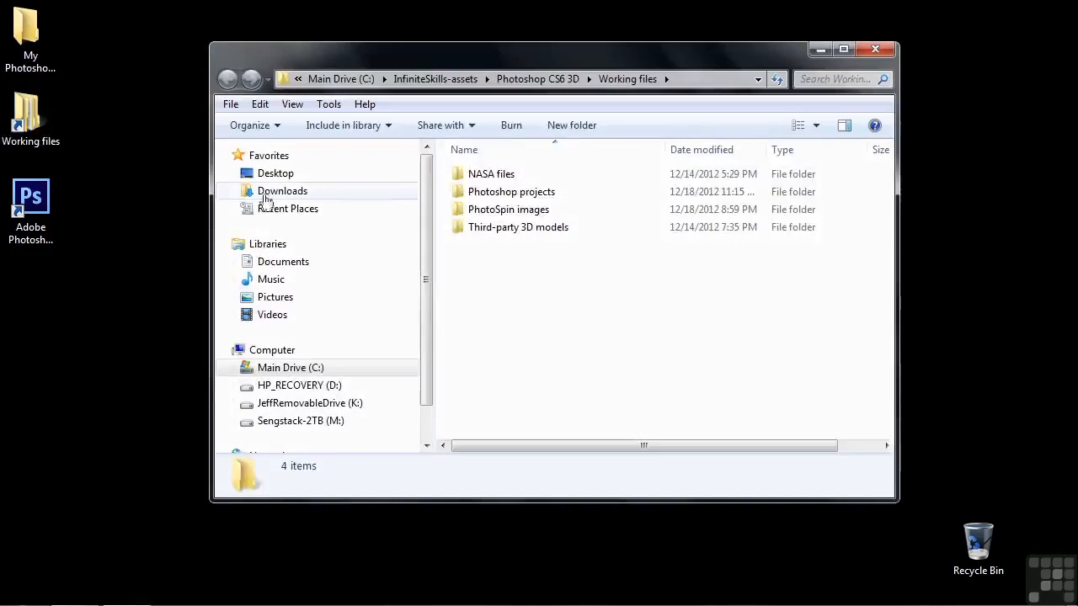
Step: Open camera.psd from the Photoshop projects folder
double_click(494, 192)
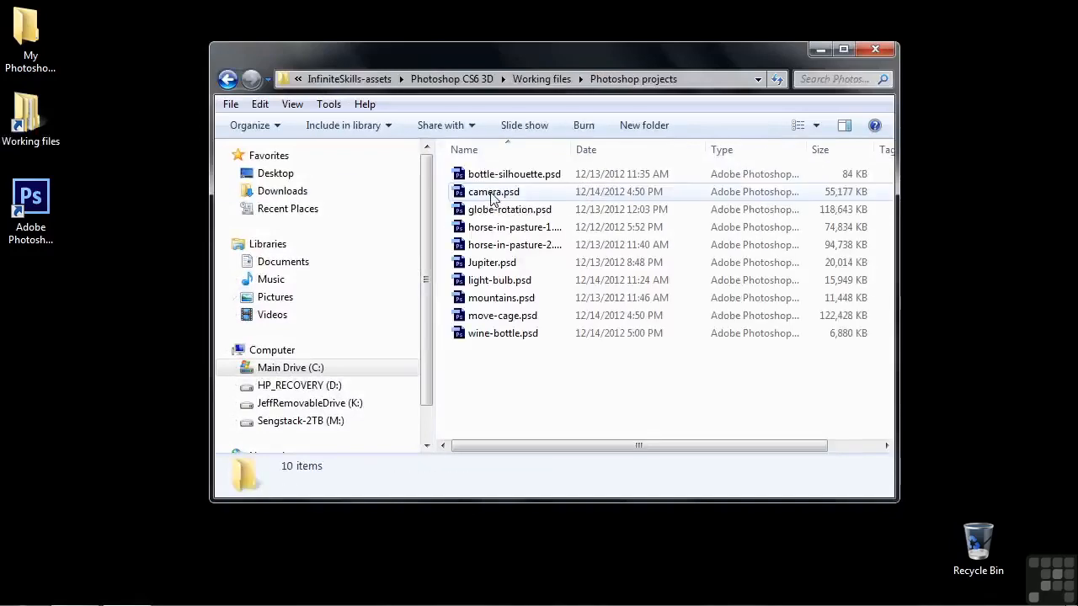
left_click(470, 197)
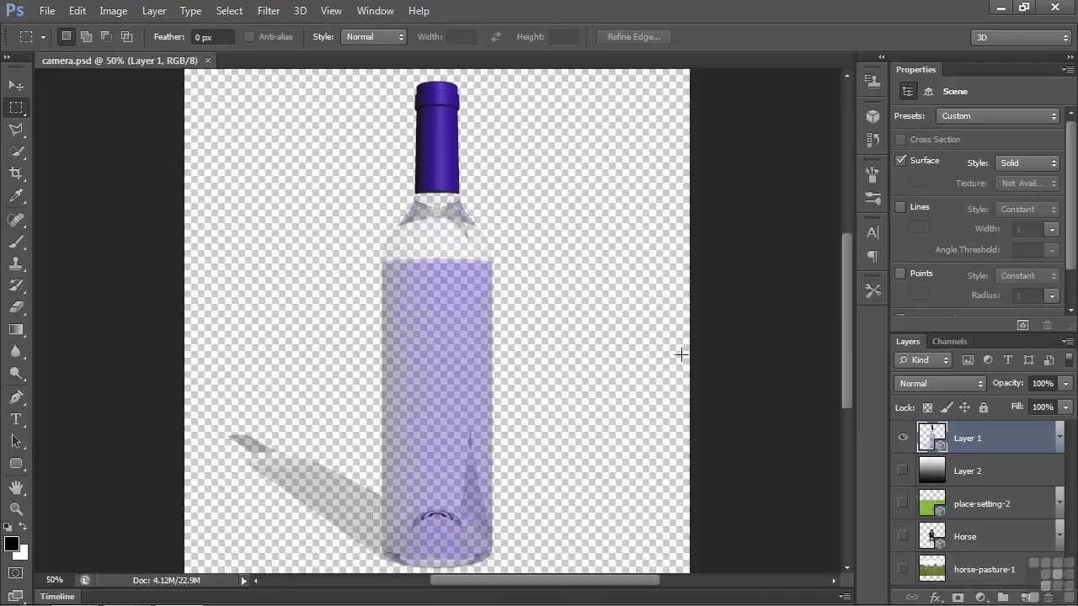
left_click(997, 475)
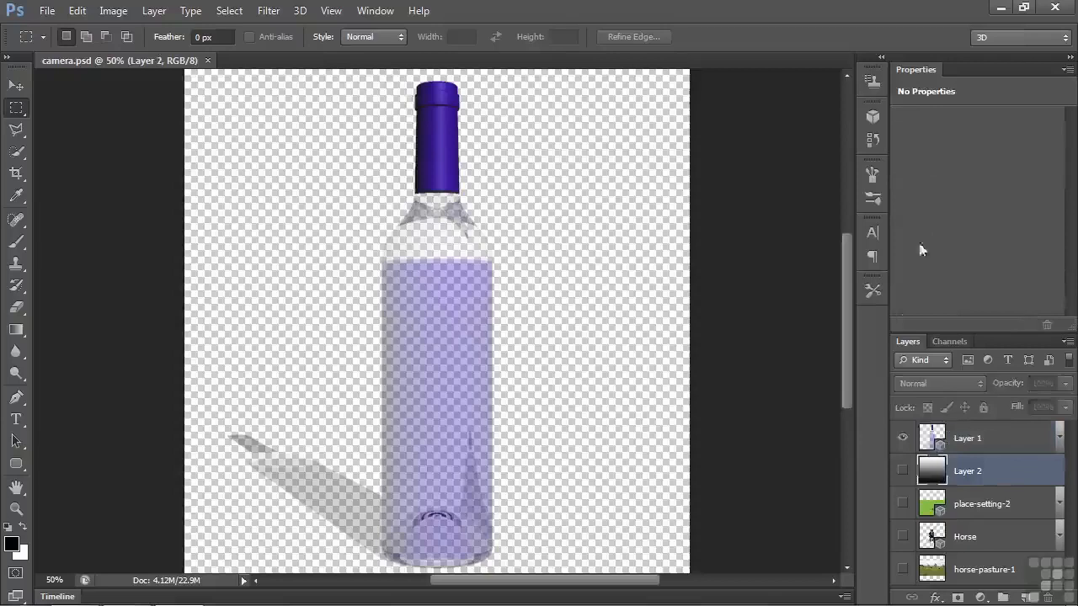
left_click(872, 117)
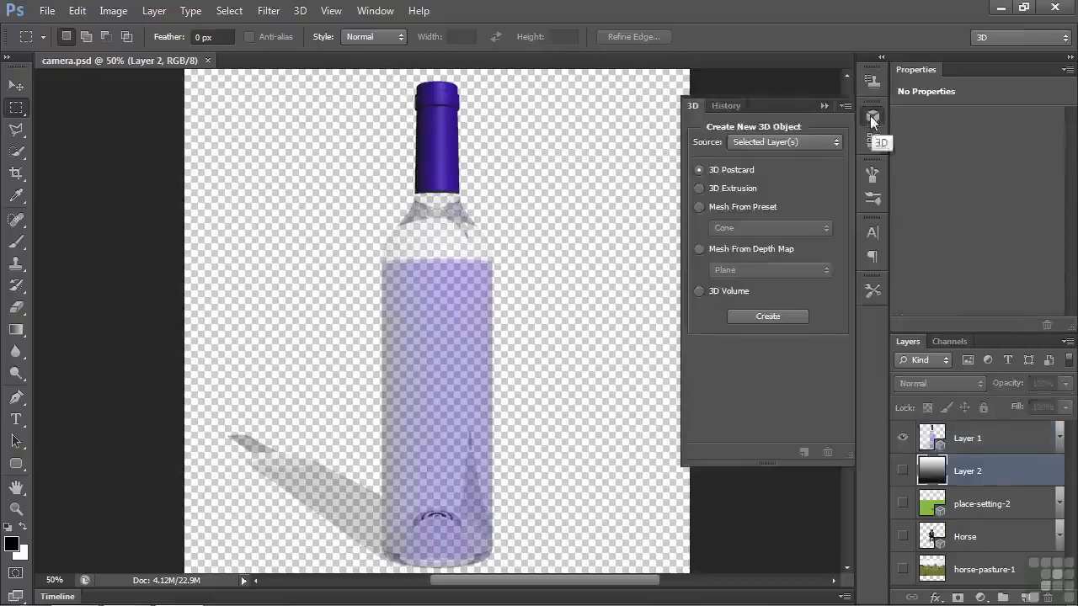
left_click(697, 206)
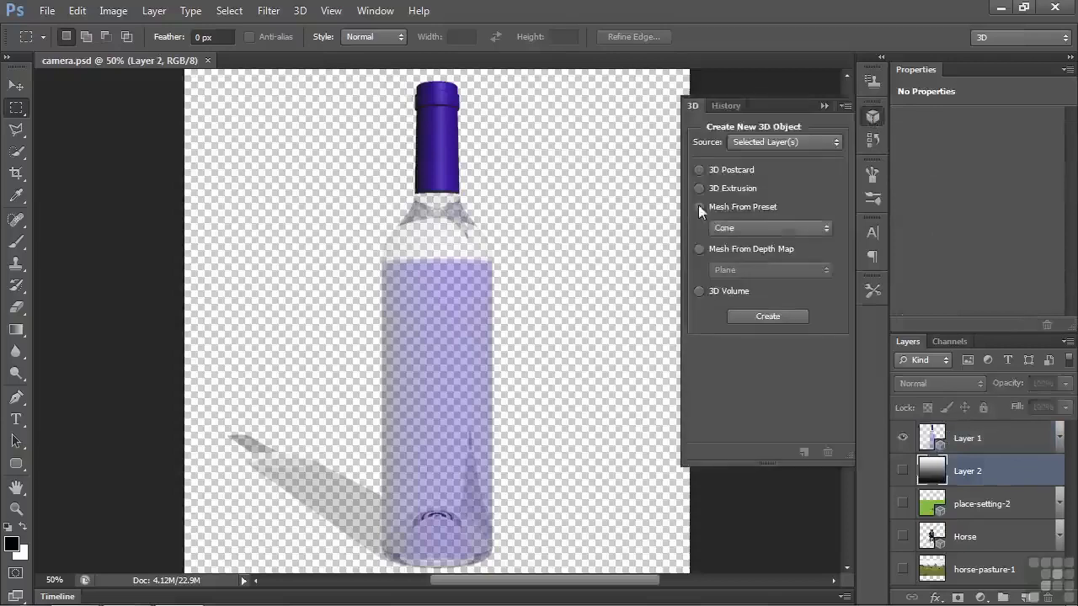
left_click(828, 228)
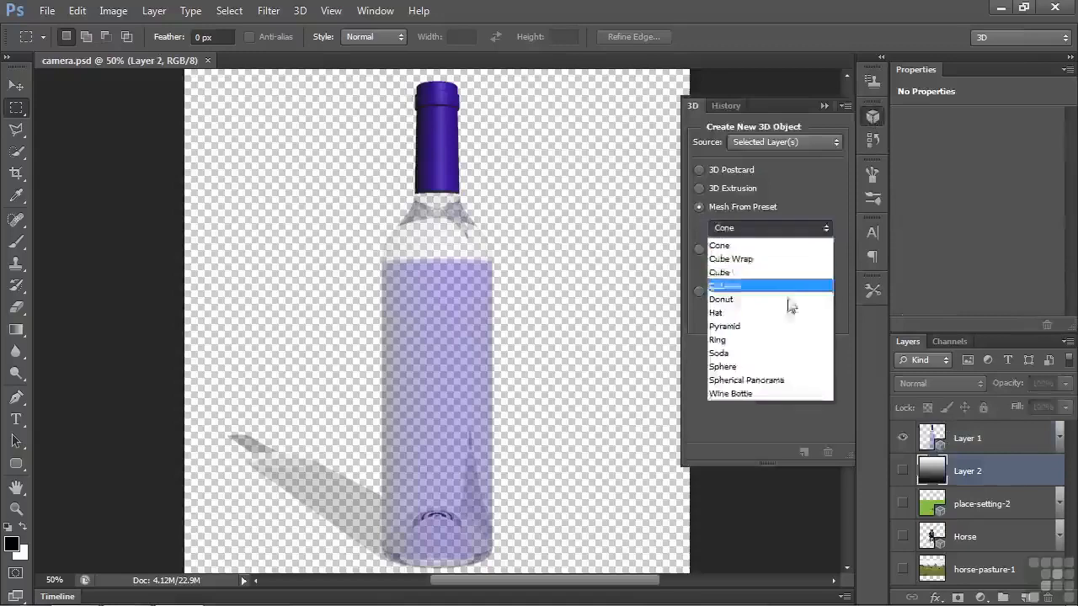
left_click(740, 394)
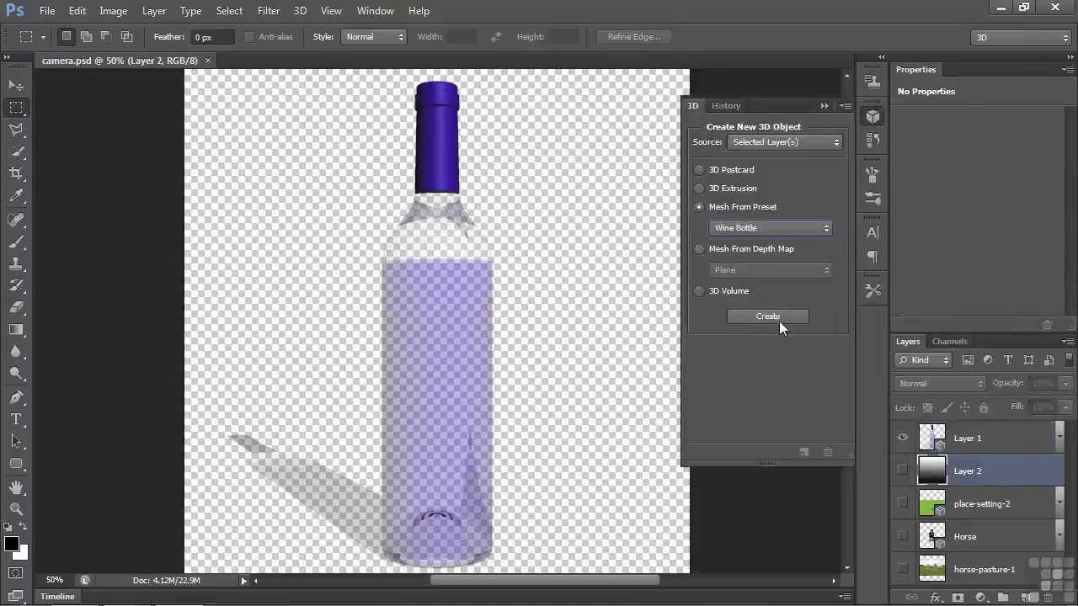
left_click(872, 116)
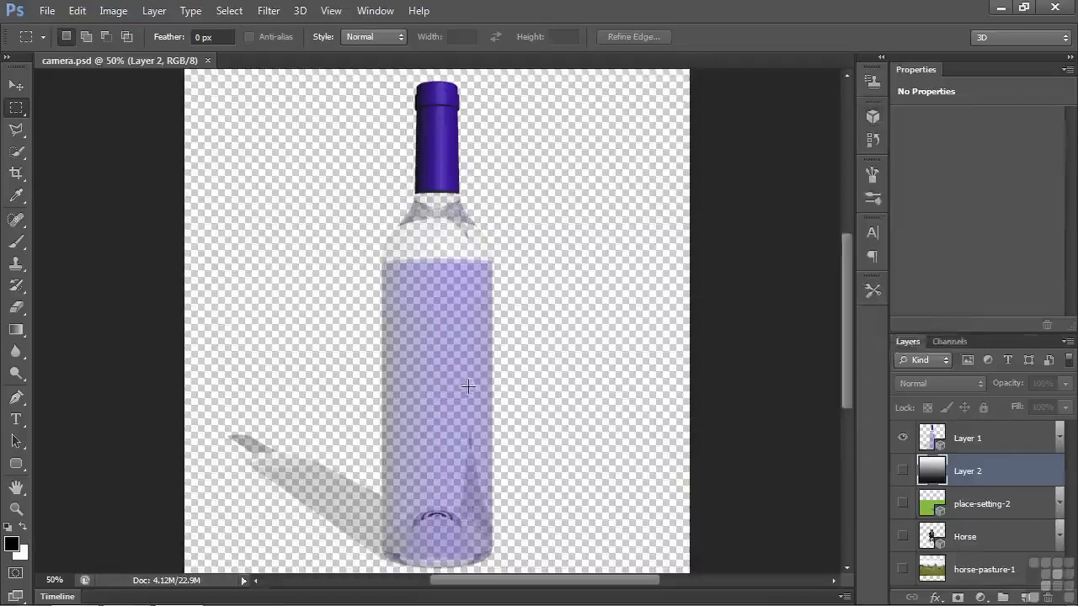
Step: Examine the properties of the label, glass and cork materials of the wine bottle on Layer 1
left_click(1002, 442)
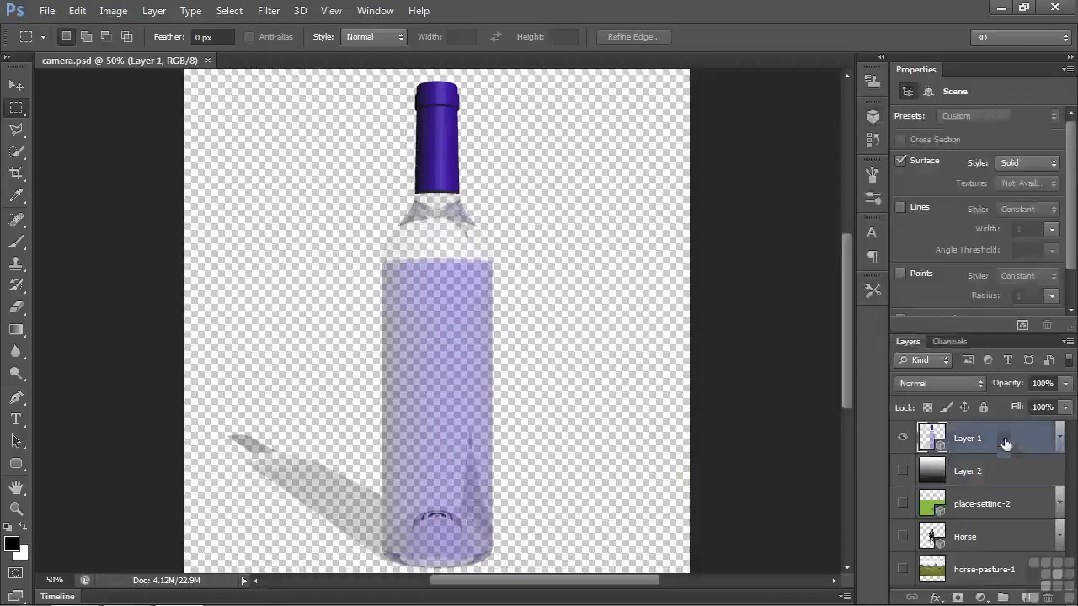
left_click(872, 116)
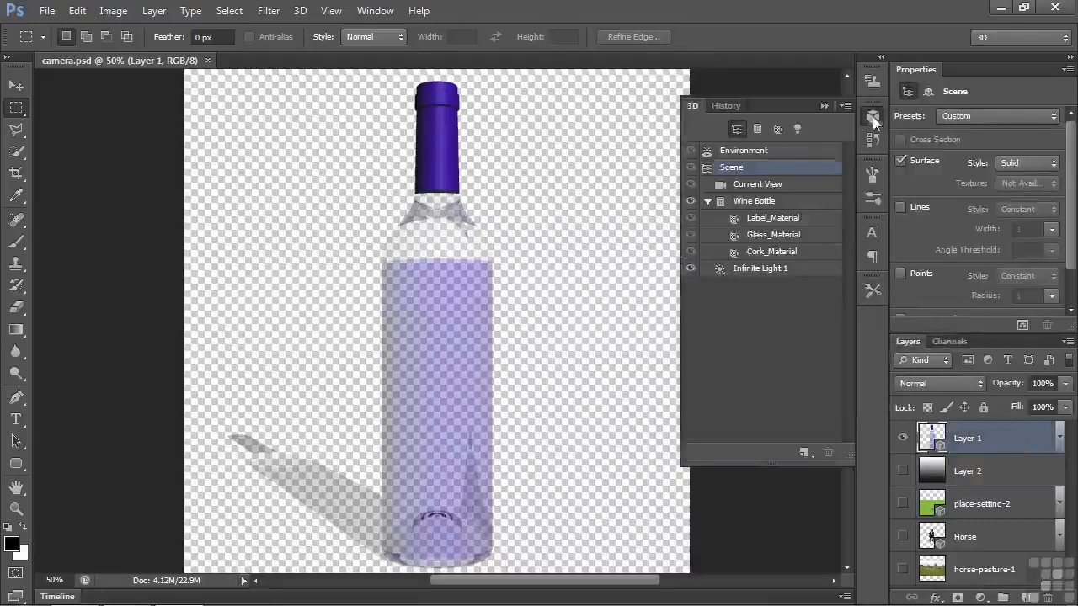
left_click(767, 218)
left_click(773, 235)
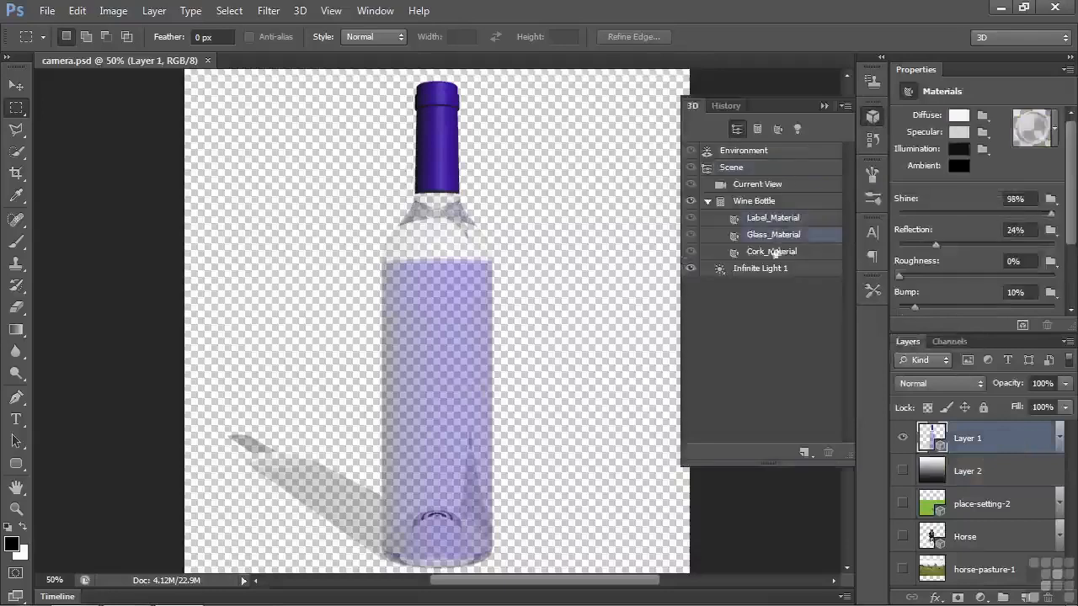
left_click(774, 253)
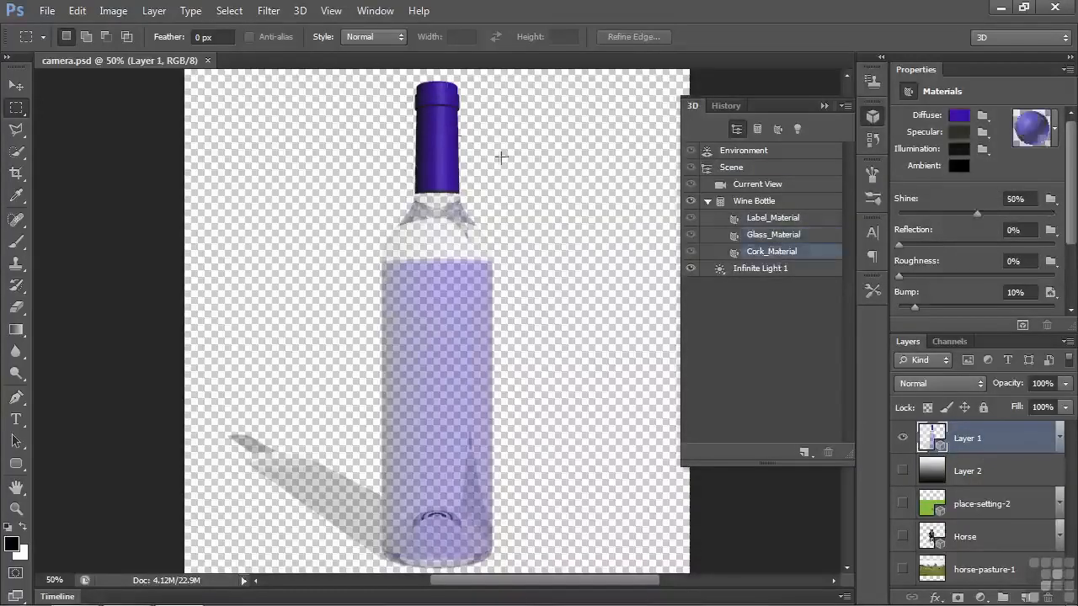
left_click(766, 237)
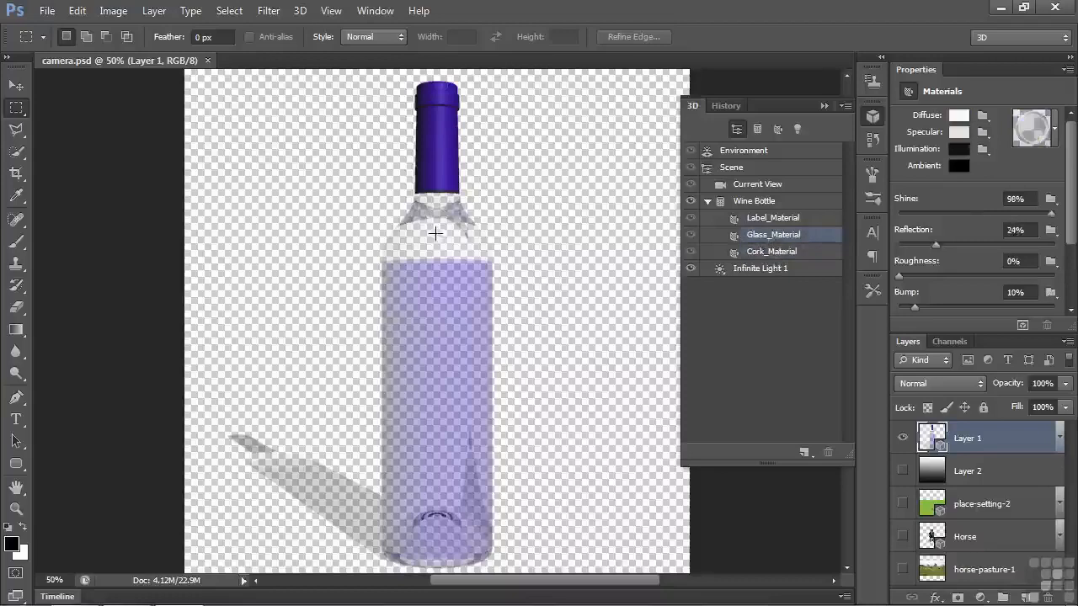
left_click(754, 222)
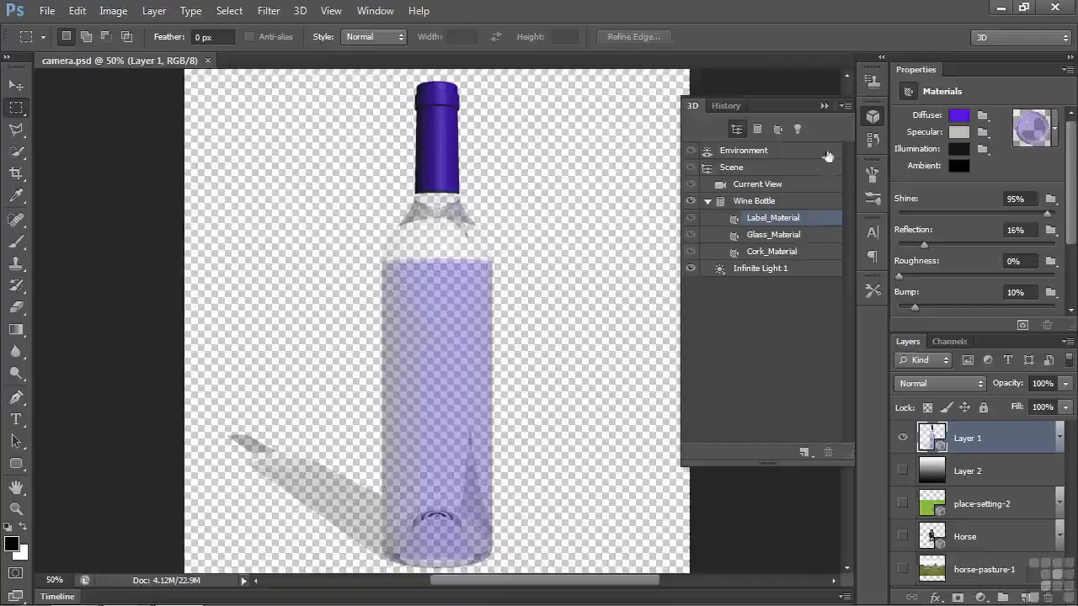
left_click(823, 107)
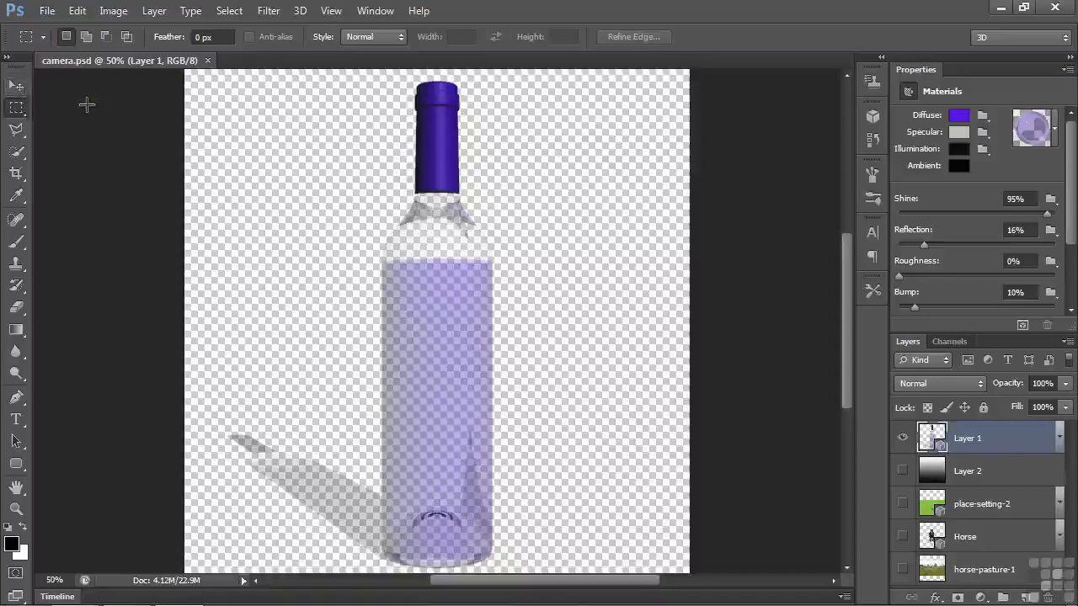
Step: Activate the Move tool and toggle the 3D selection between Current View and Environment, leaving Environment selected
key("v")
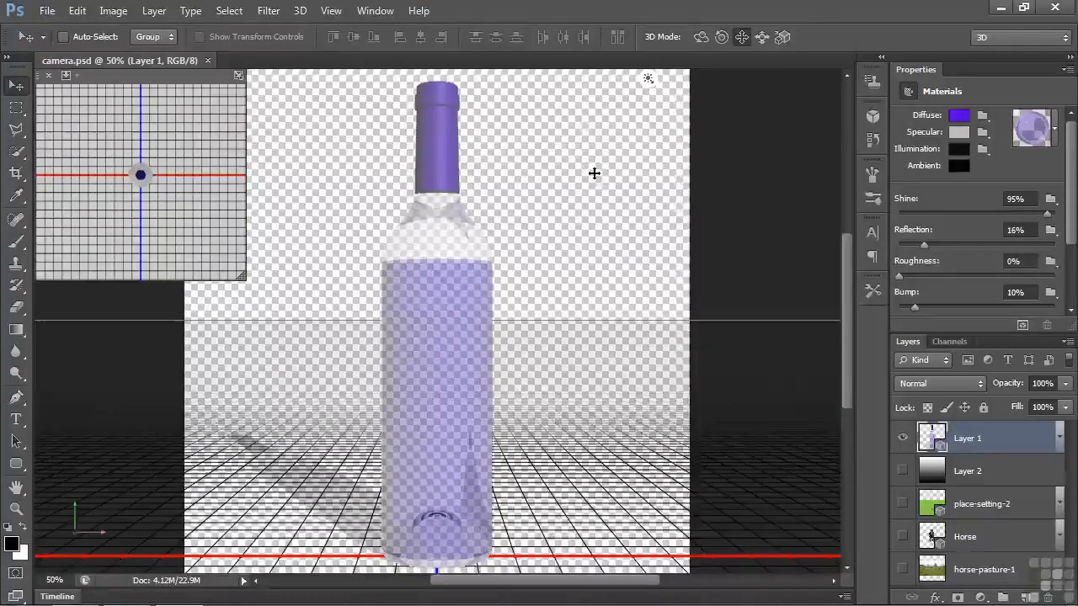
left_click(874, 119)
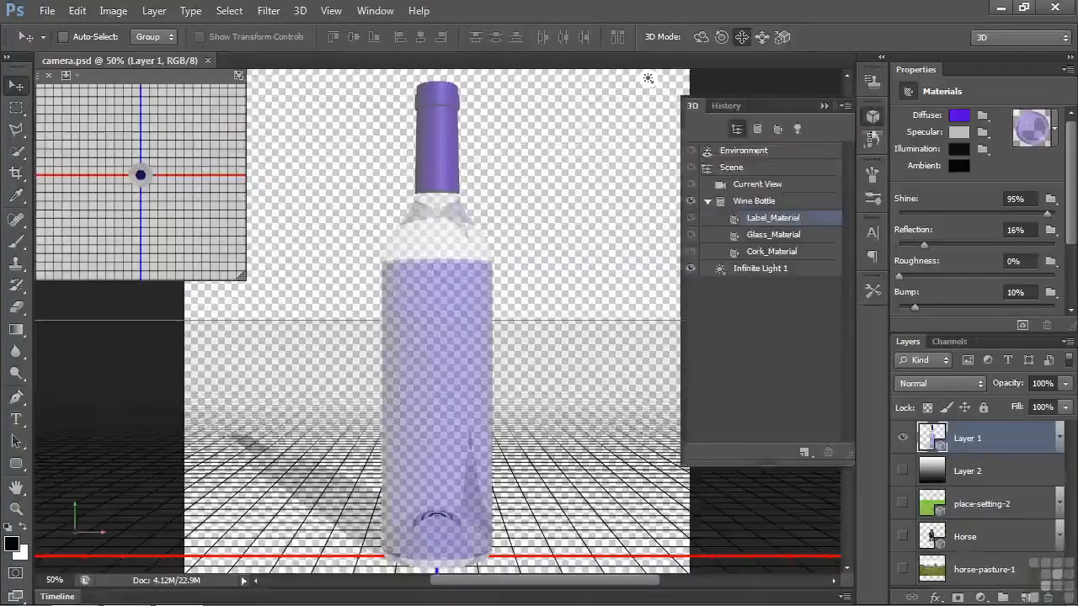
left_click(606, 214)
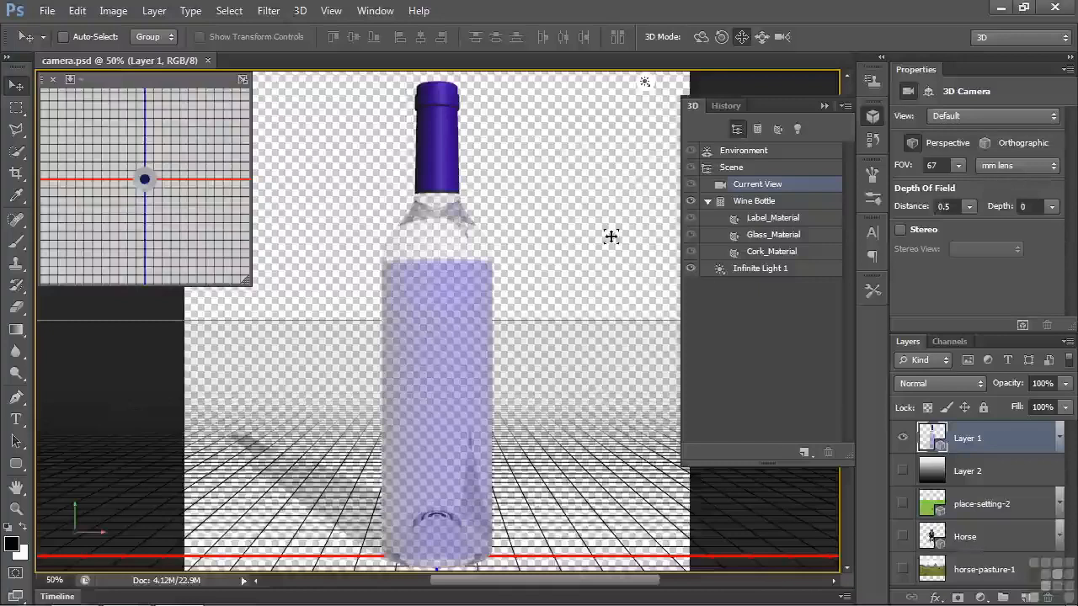
left_click(764, 150)
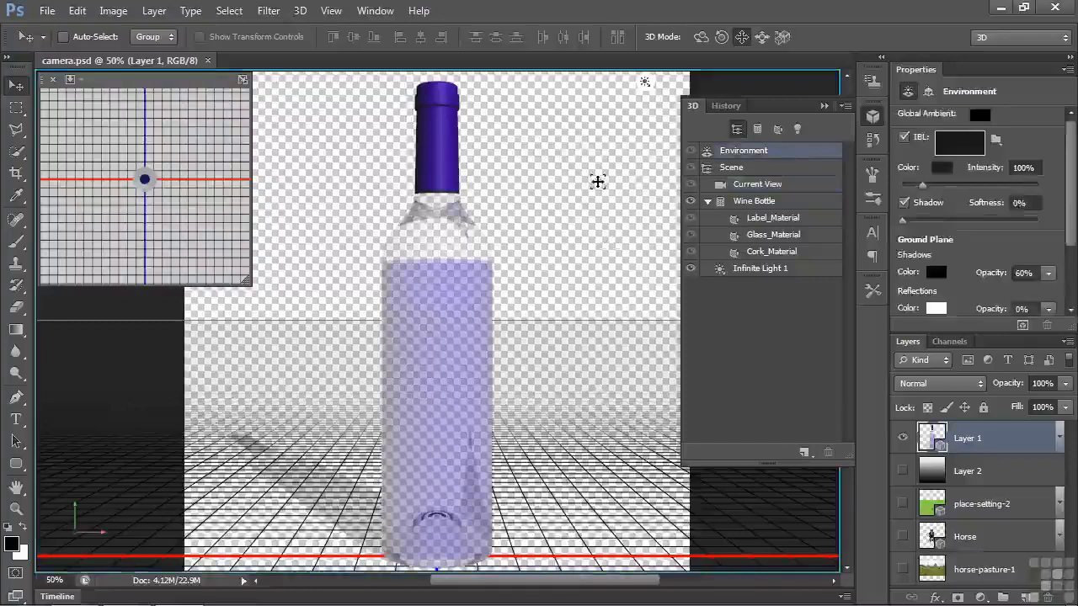
left_click(610, 178)
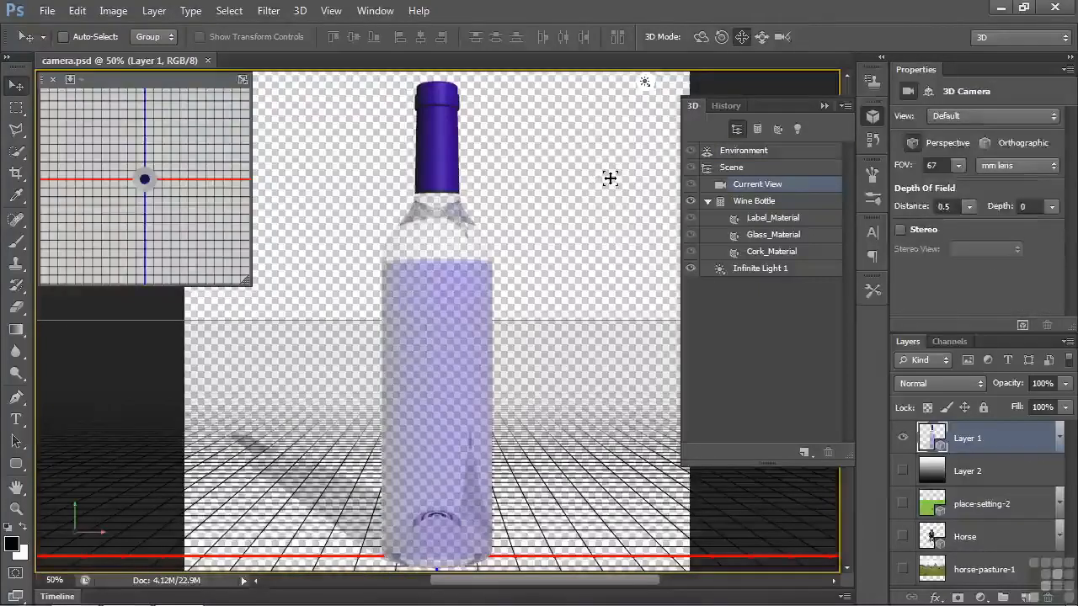
left_click(610, 178)
left_click(610, 178)
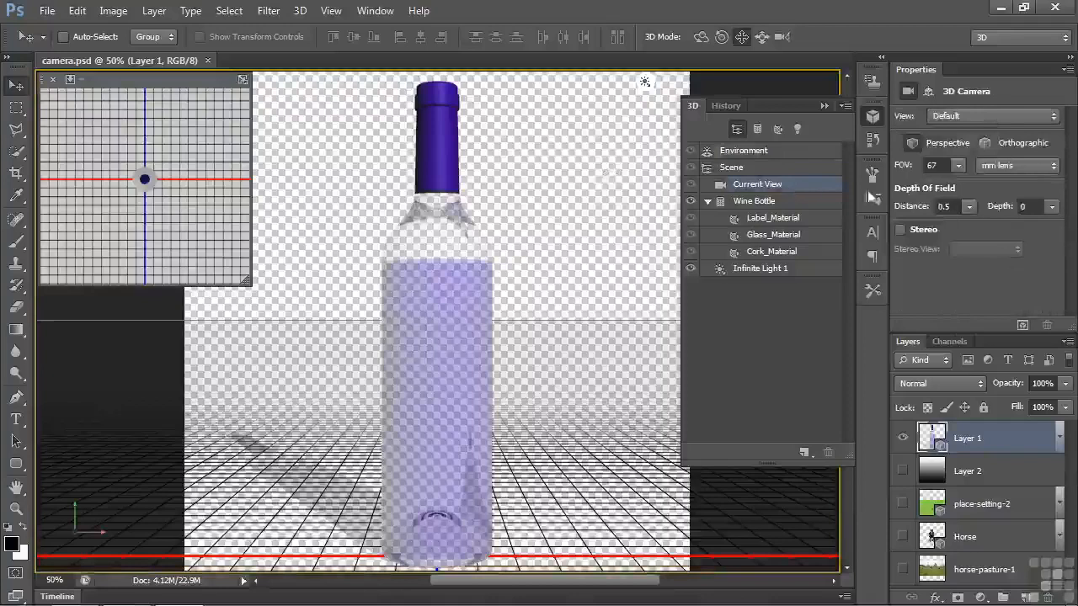
left_click(650, 196)
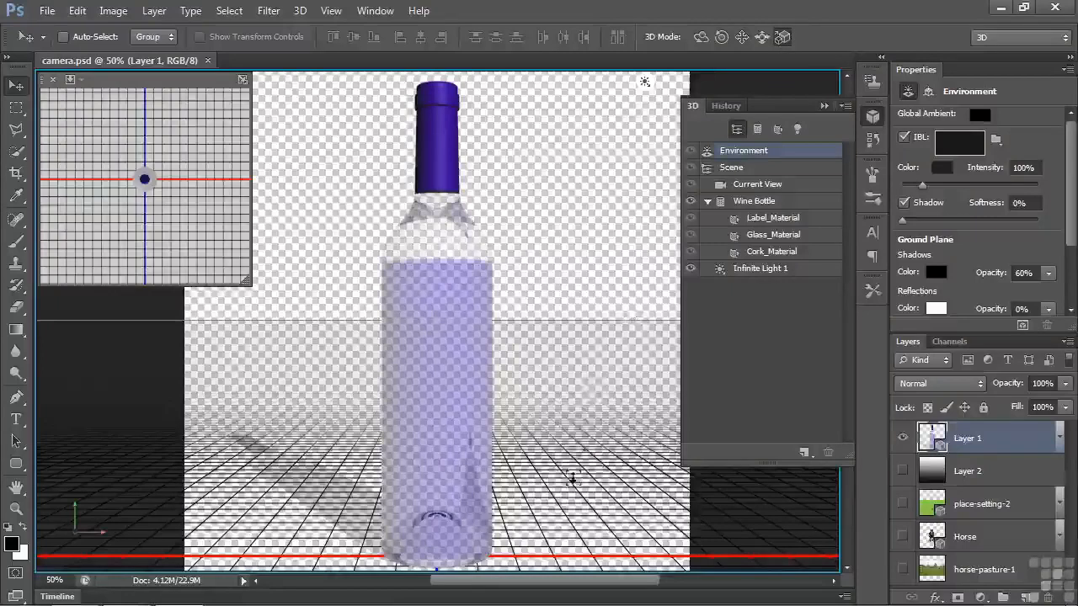
Step: Scale the wine bottle scene down slightly and move it toward the left side of the canvas
left_click_drag(573, 469, 597, 550)
left_click_drag(603, 450, 601, 484)
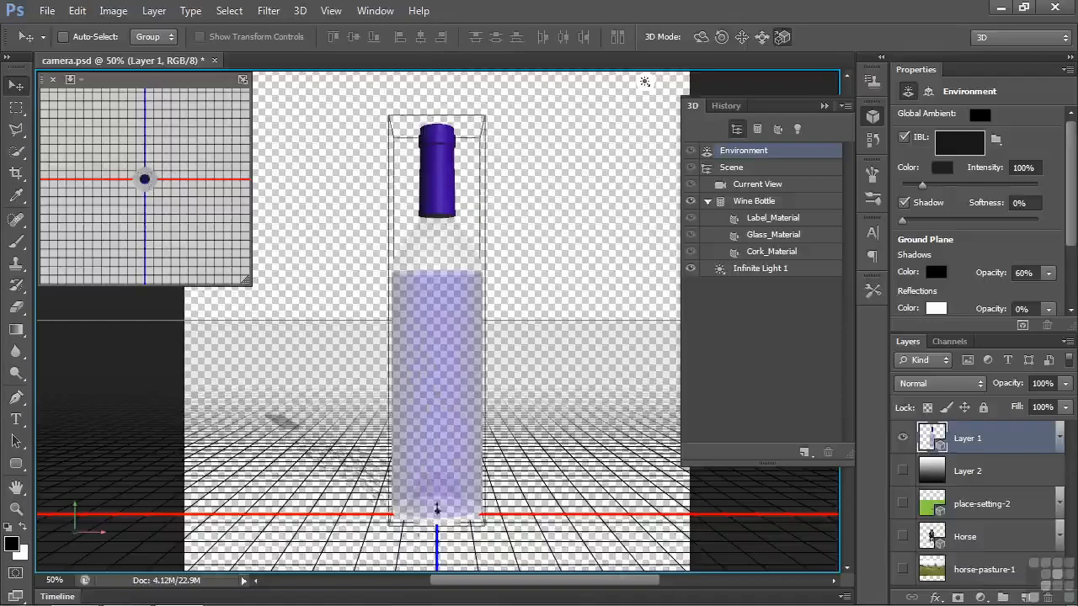
mouse_move(556, 525)
left_mouse_down()
mouse_move(573, 404)
mouse_move(573, 553)
mouse_move(570, 387)
mouse_move(573, 529)
left_mouse_up()
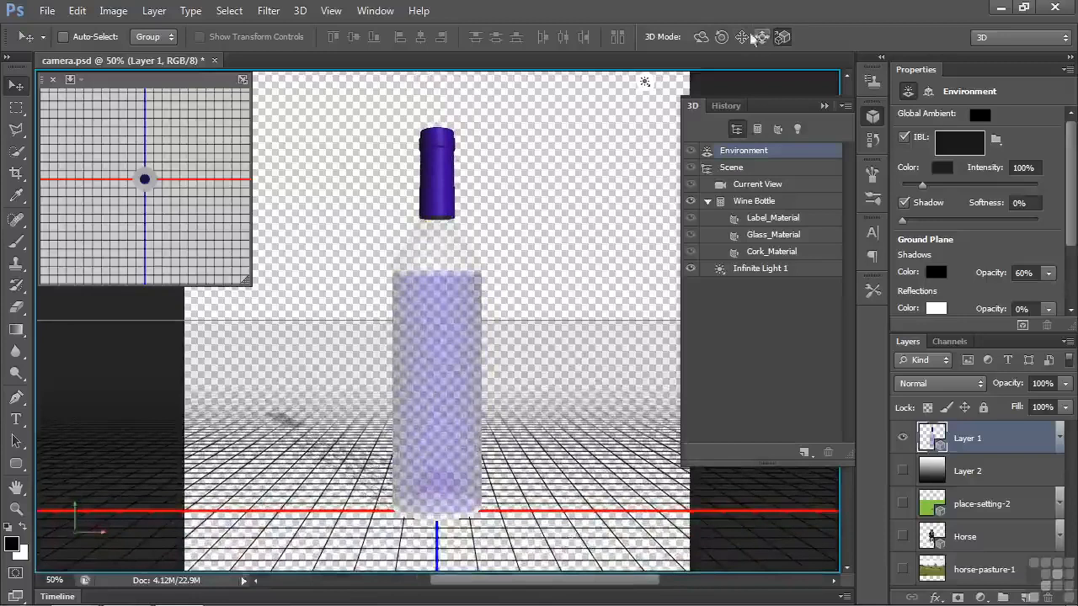
left_click_drag(579, 511, 458, 509)
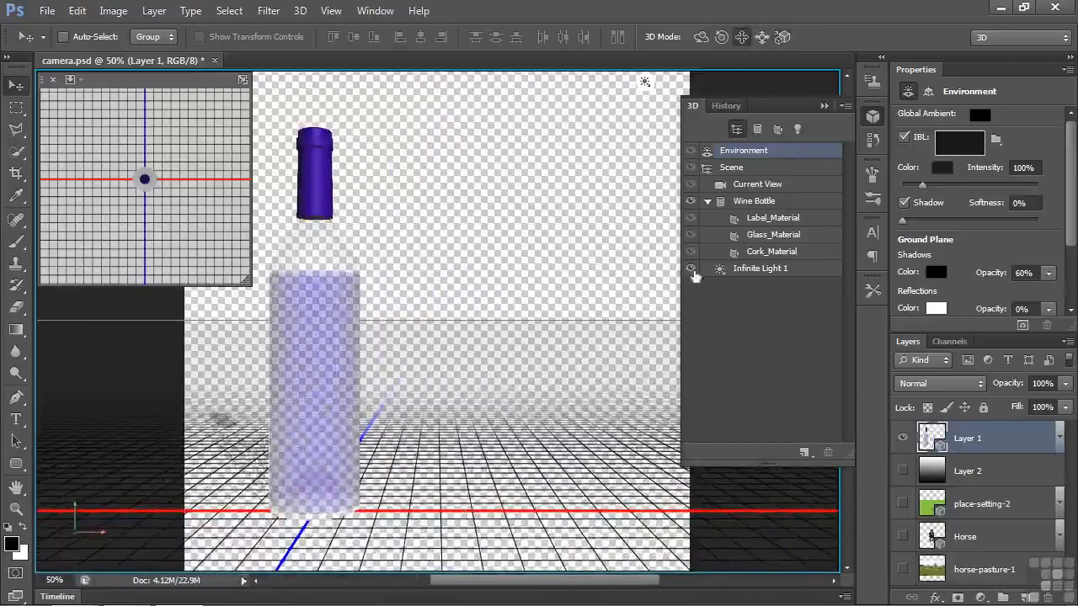
Step: Slide the scene along the ground plane to bring the bottle back near the canvas centre
left_click(788, 42)
mouse_move(542, 471)
left_mouse_down()
mouse_move(556, 361)
mouse_move(538, 526)
mouse_move(558, 301)
mouse_move(543, 505)
mouse_move(551, 371)
mouse_move(548, 476)
left_mouse_up()
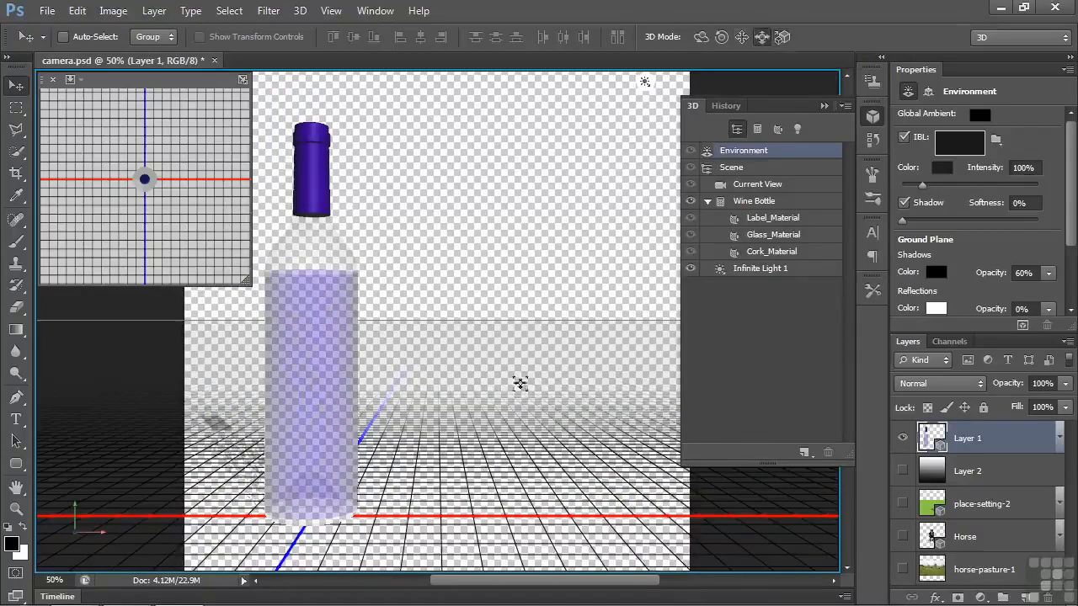
left_click_drag(474, 453, 611, 490)
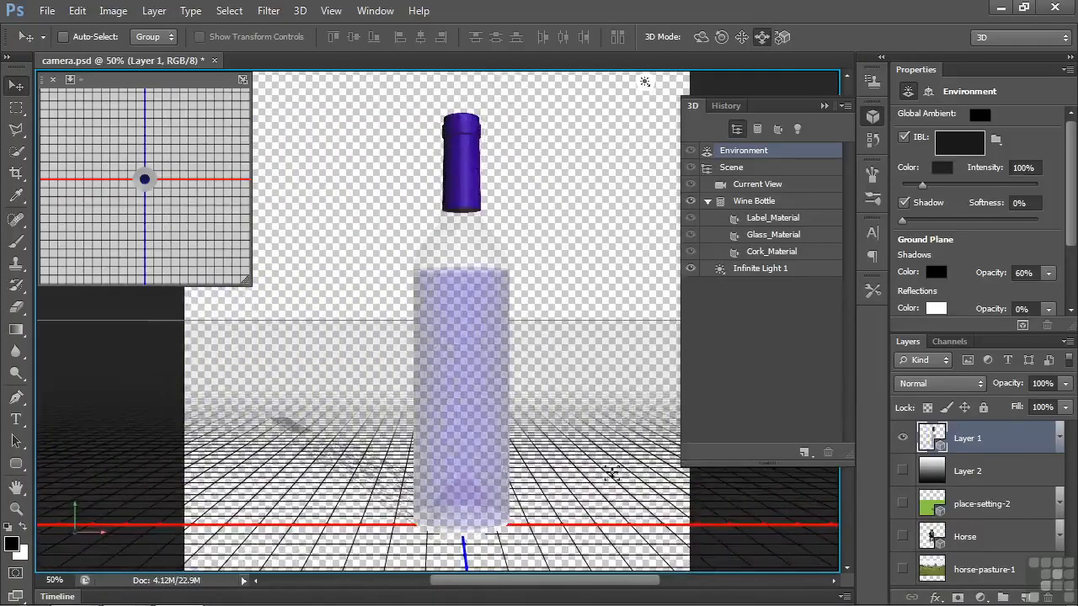
left_click_drag(608, 390, 607, 447)
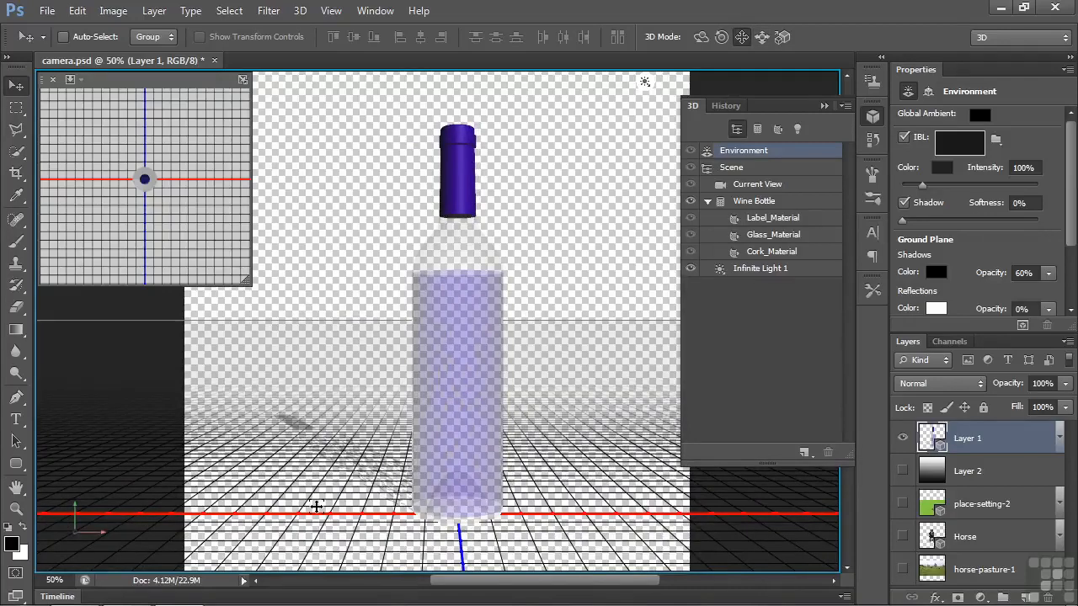
Step: Move the scene up and to the left, and roll it slightly counterclockwise
left_click_drag(316, 506, 240, 434)
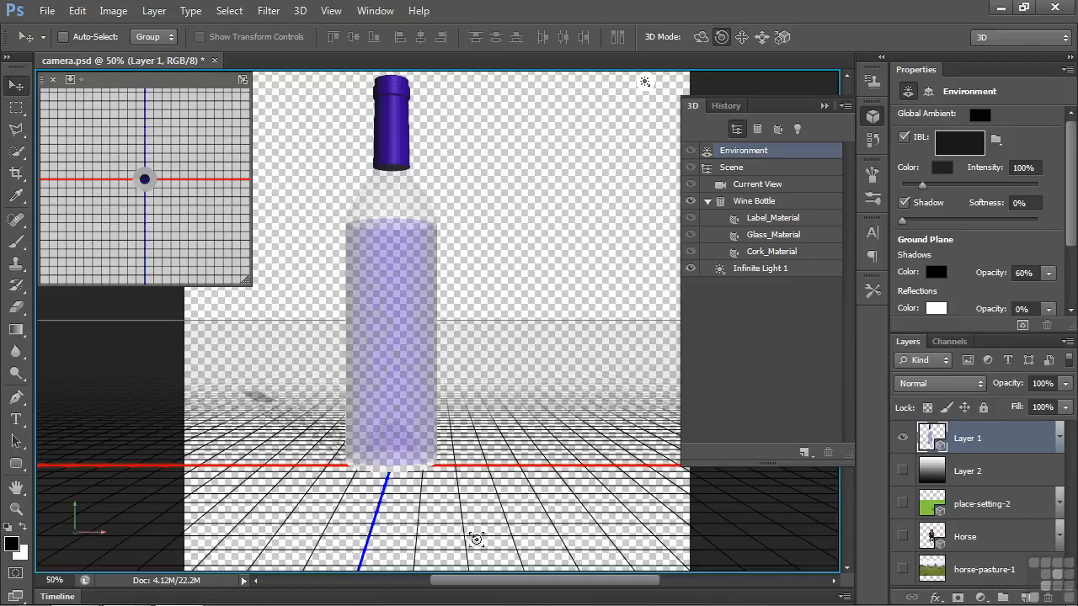
mouse_move(477, 535)
left_mouse_down()
mouse_move(437, 539)
mouse_move(479, 547)
left_mouse_up()
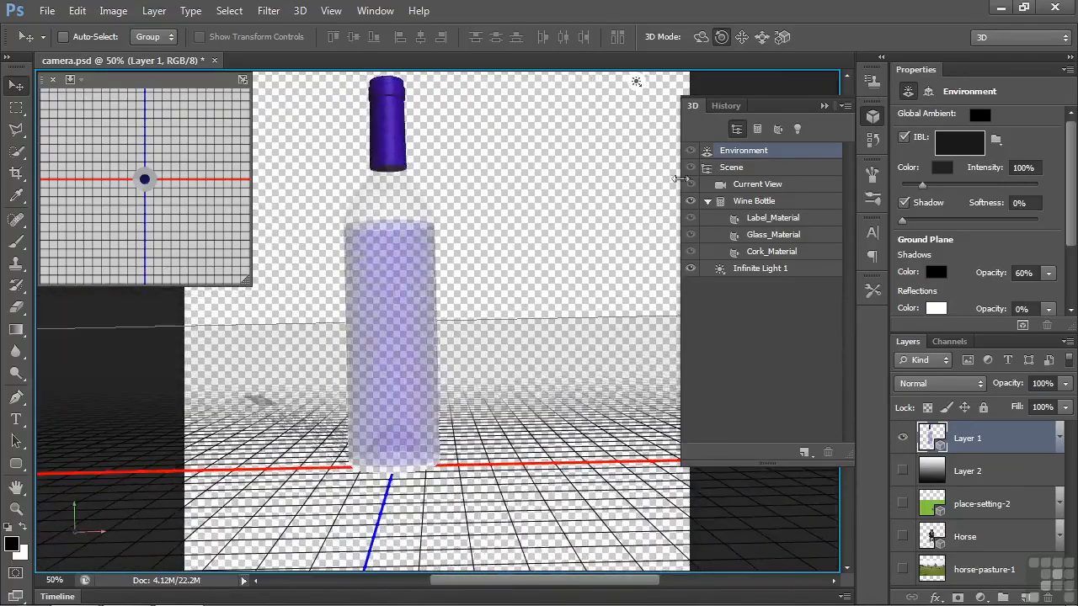
Step: Rotate and roll the scene so the ground plane's axes run diagonally beneath the bottle
left_click(704, 37)
left_click_drag(551, 503, 596, 467)
left_click(721, 37)
left_click_drag(520, 488, 481, 520)
left_click_drag(358, 508, 415, 549)
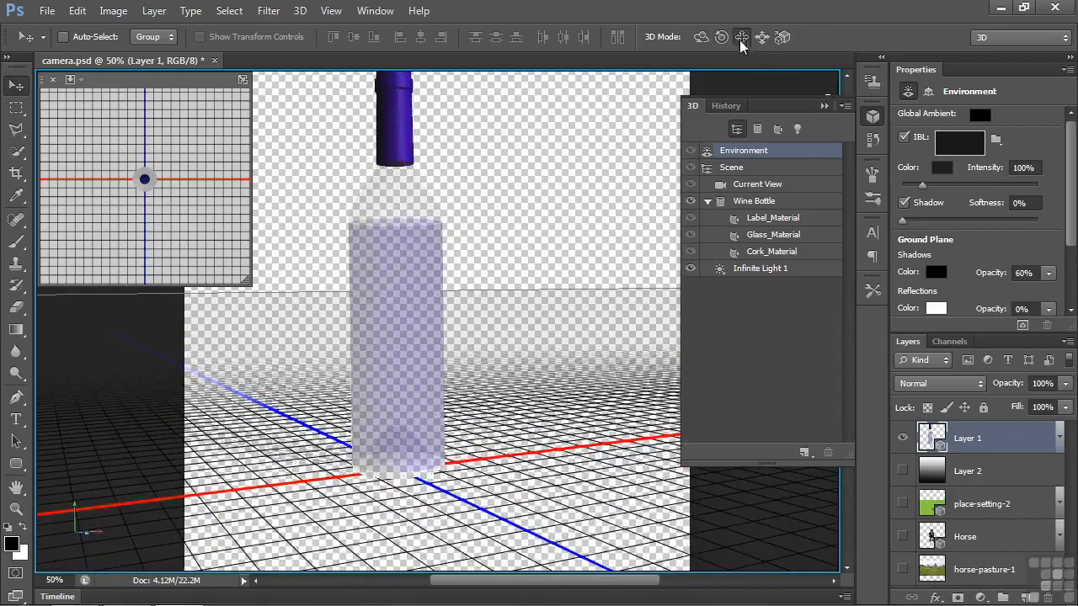
Step: Move the scene up and left, and rotate it to an angled view looking down on the bottle
left_click_drag(562, 526, 462, 401)
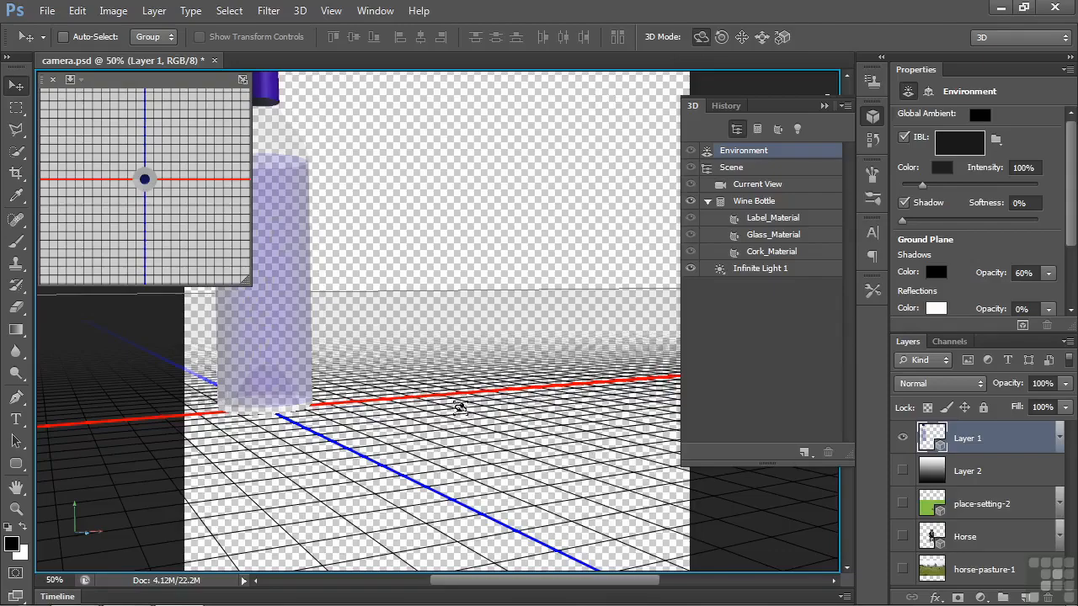
left_click_drag(394, 510, 427, 388)
left_click_drag(386, 436, 406, 336)
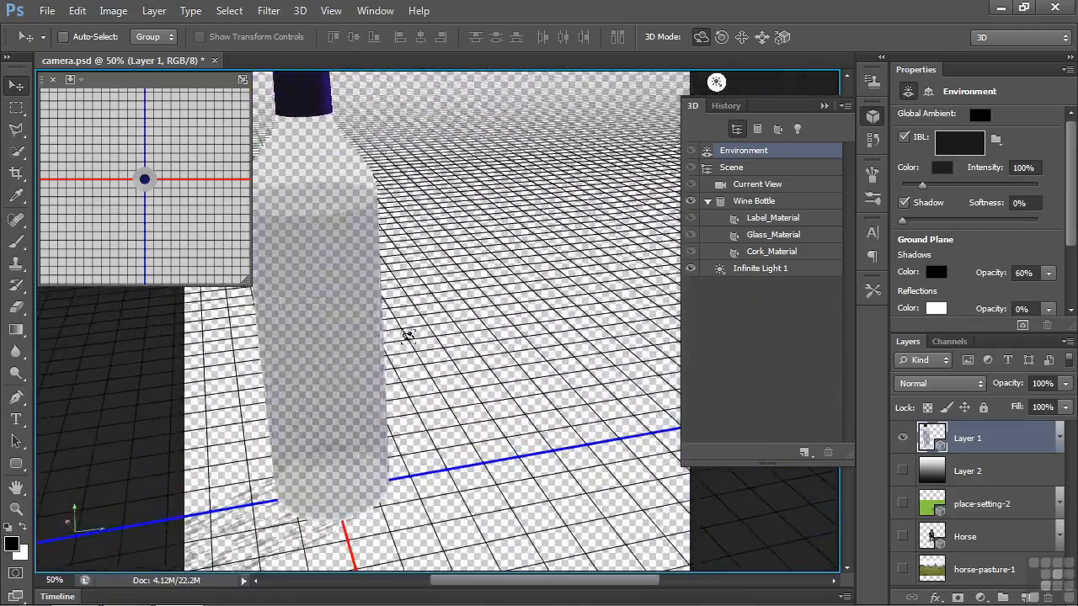
left_click_drag(450, 504, 335, 523)
left_click_drag(242, 453, 263, 501)
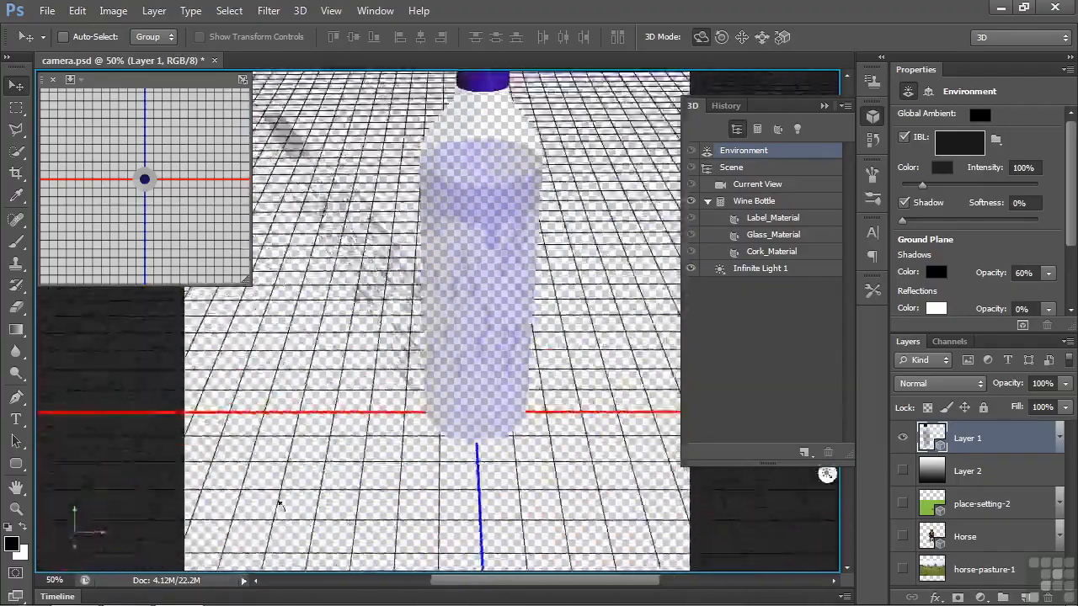
left_click_drag(375, 507, 327, 506)
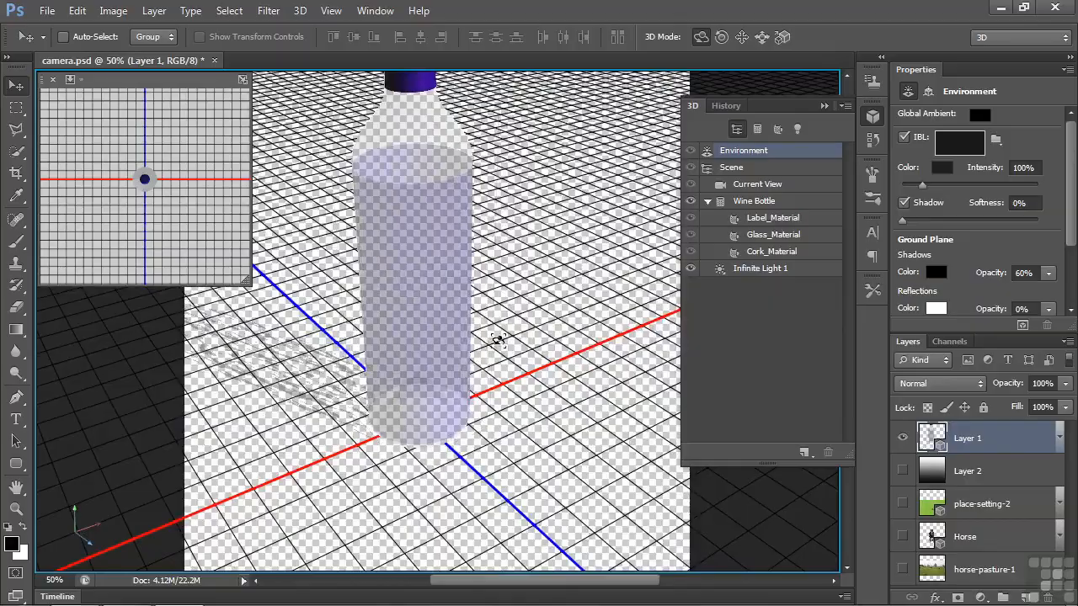
Step: Rotate the scene to a lower viewing angle and try rolling it clockwise and counterclockwise around the bottle
left_click_drag(429, 493, 403, 472)
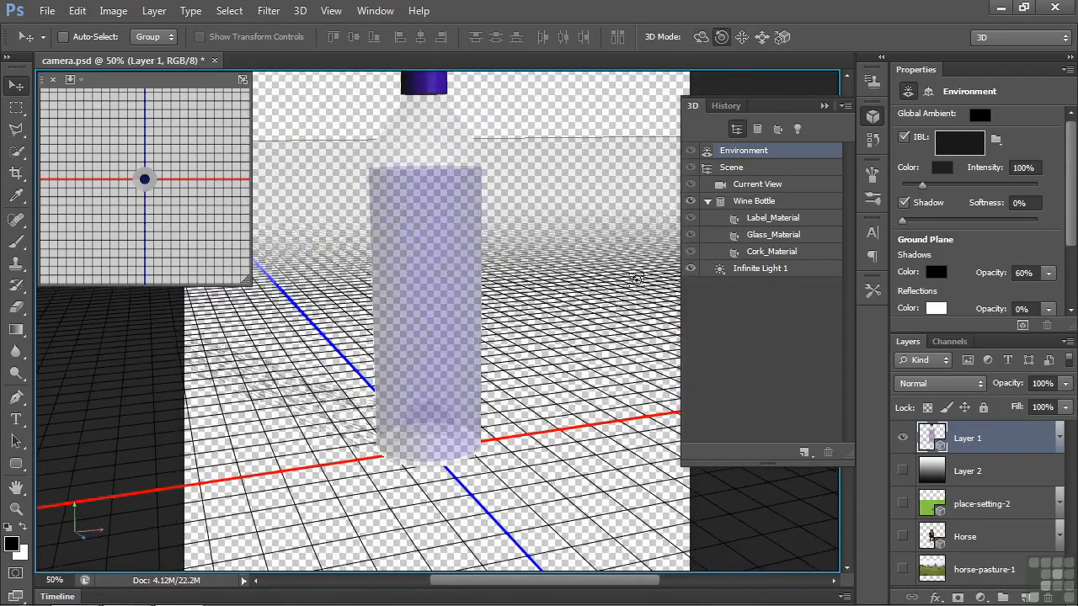
left_click_drag(514, 541, 527, 564)
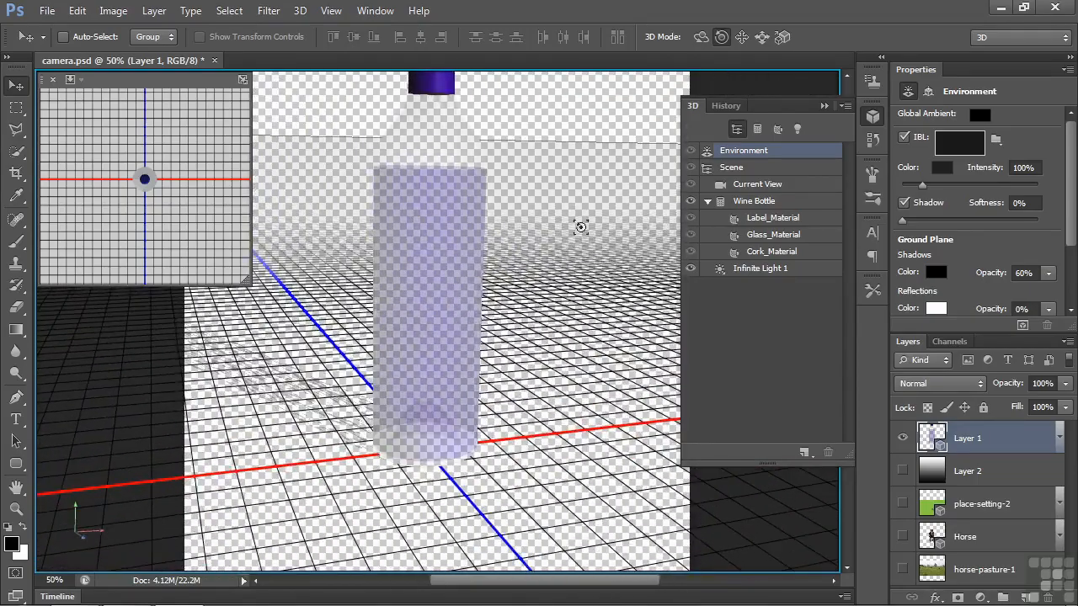
mouse_move(541, 516)
left_mouse_down()
mouse_move(509, 538)
mouse_move(563, 524)
mouse_move(552, 524)
left_mouse_up()
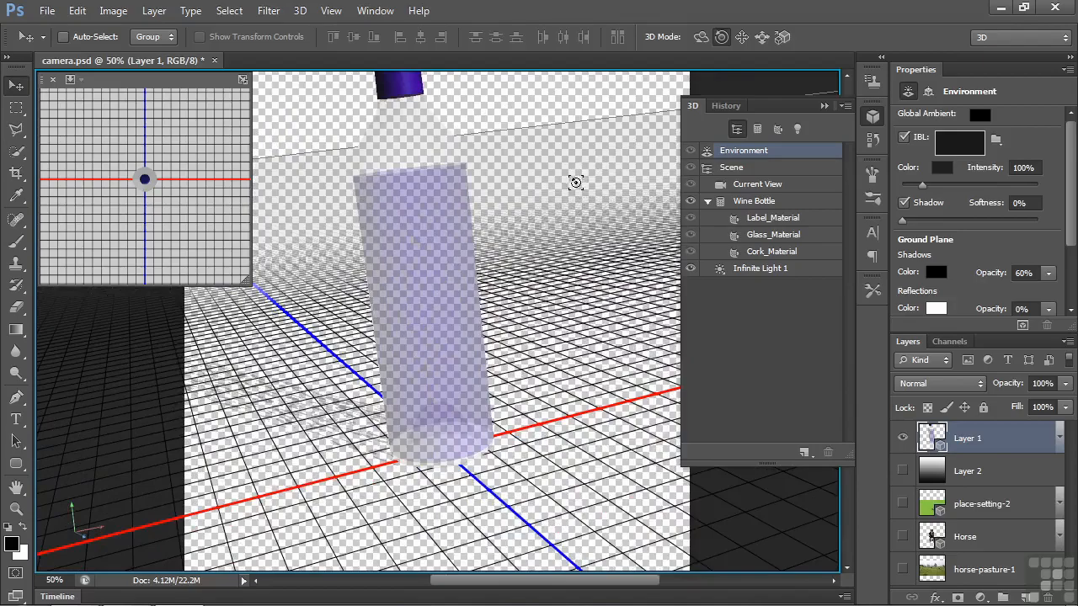
left_click_drag(575, 172, 432, 532)
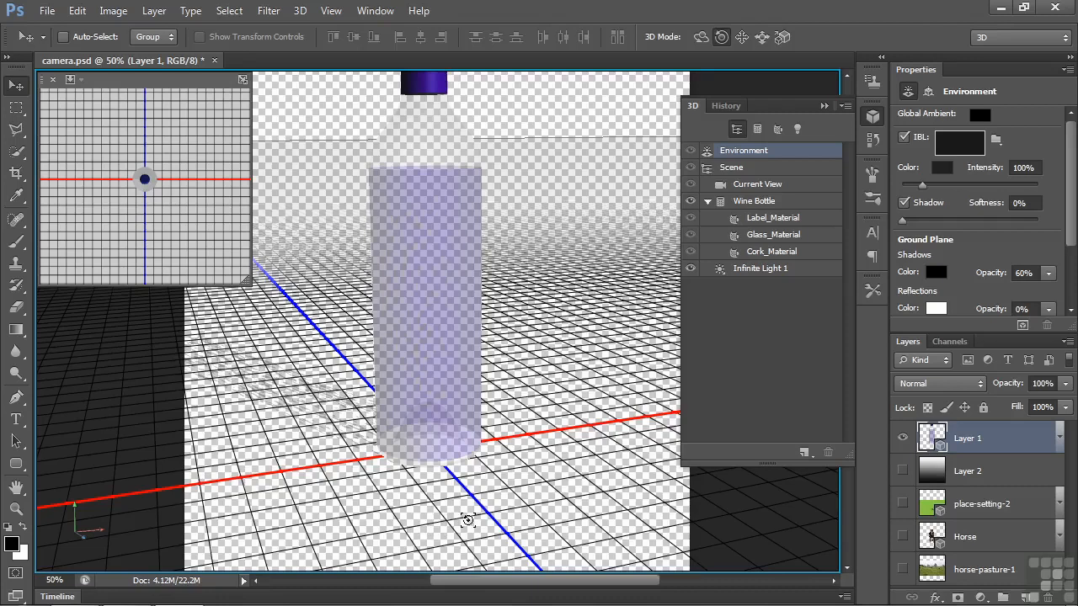
Step: Revert the document to its original camera.psd history snapshot and return to the Move tool
left_click(722, 104)
left_click_drag(846, 254, 846, 219)
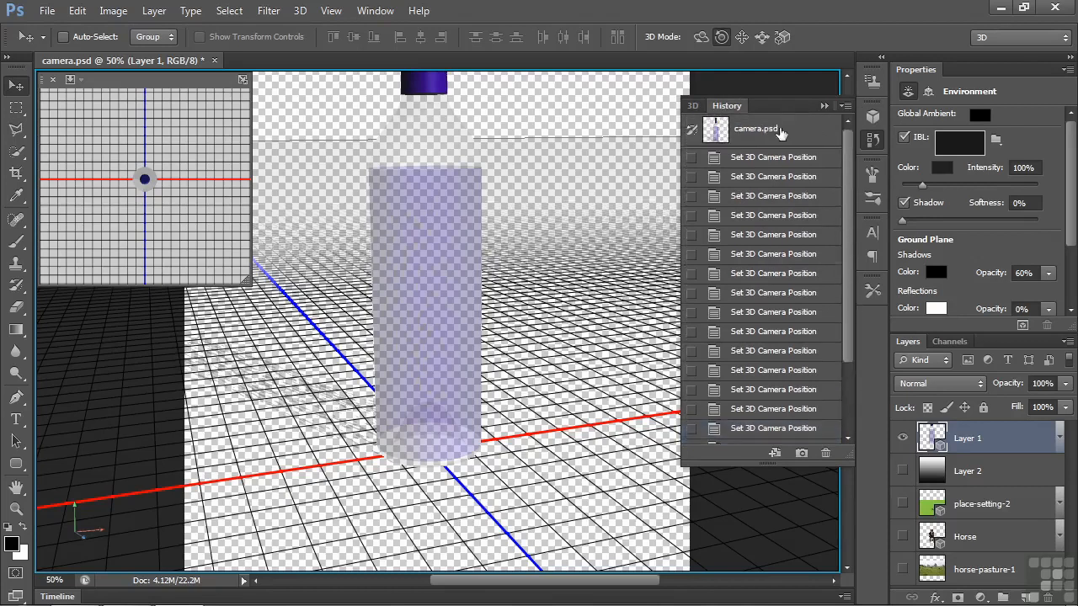
left_click(765, 129)
left_click(16, 108)
left_click(16, 86)
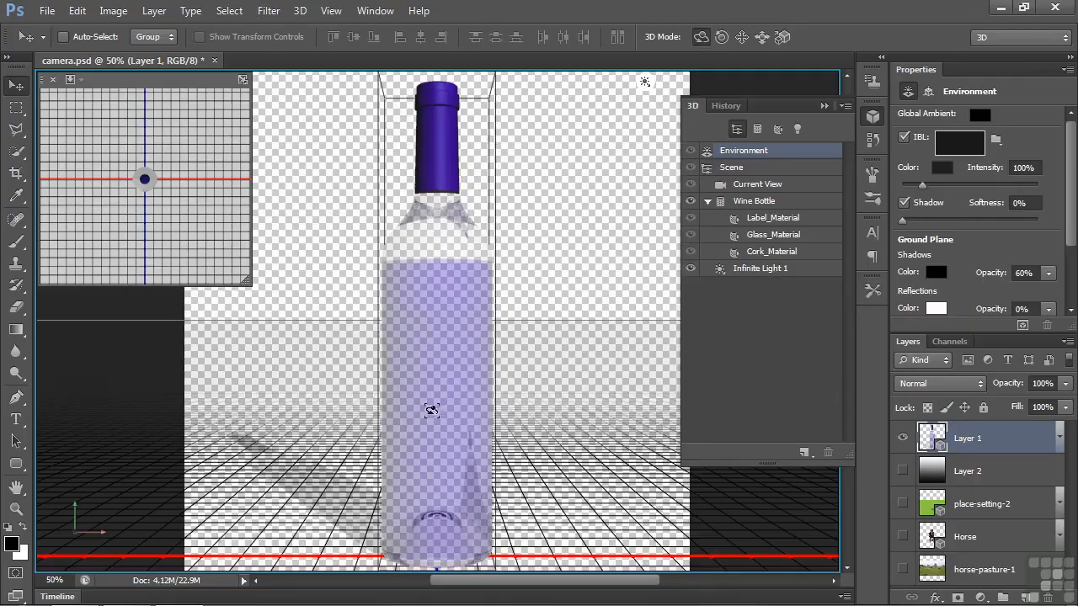
Step: Rotate the scene to an angled view and slide it so the bottle stands left of the canvas centre above diagonal axes
left_click_drag(431, 410, 653, 447)
left_click_drag(703, 462, 714, 492)
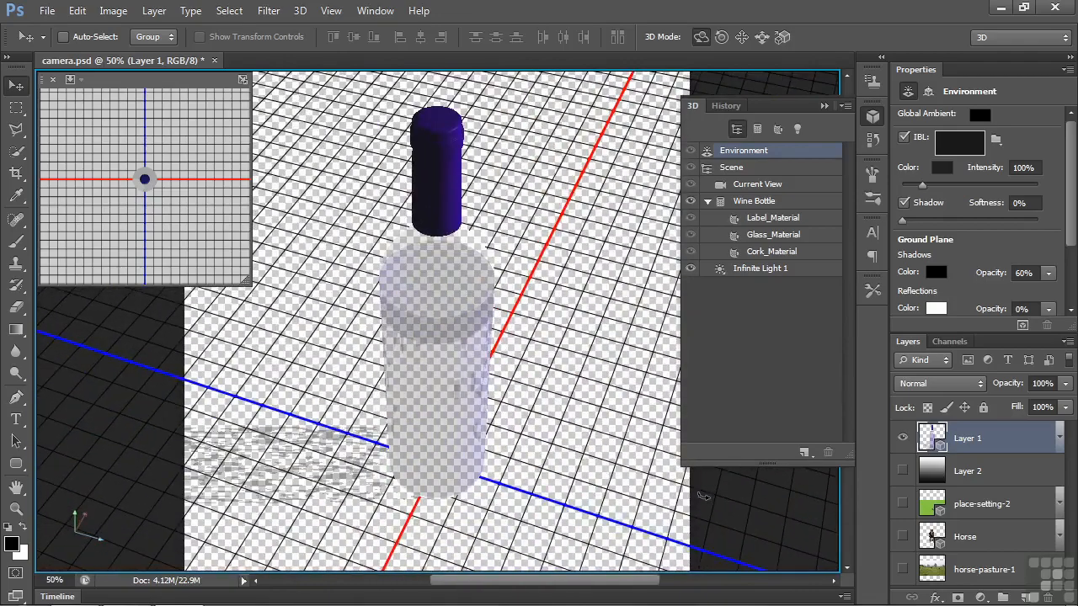
left_click(762, 39)
left_click_drag(592, 384, 447, 368)
left_click_drag(597, 312, 559, 293)
left_click(704, 39)
left_click_drag(585, 247, 516, 236)
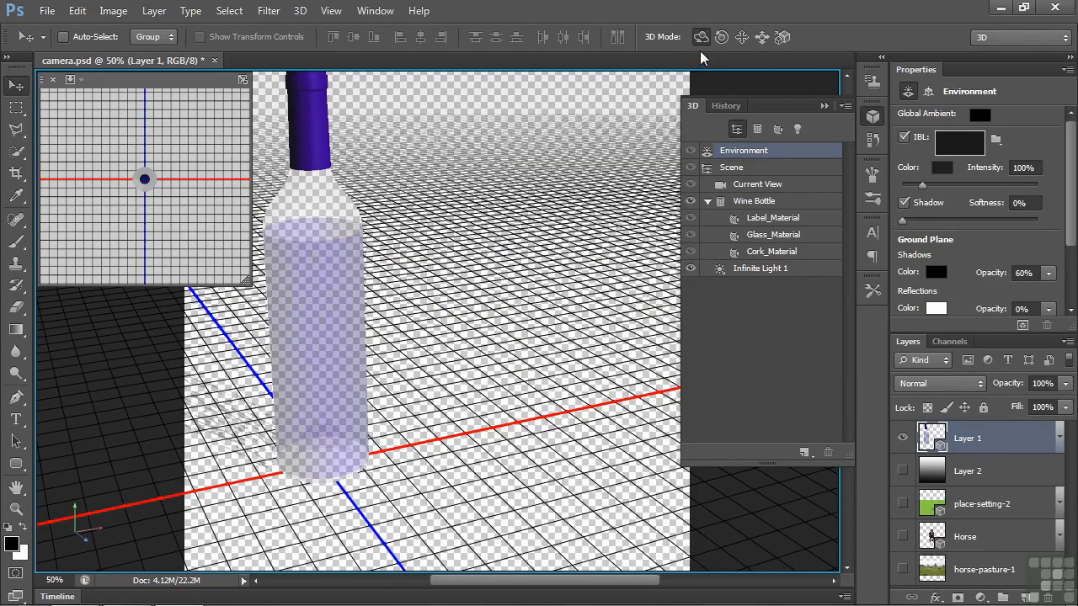
Step: Cycle once through all the 3D modes, from Rotate back to Rotate
key("shift+v")
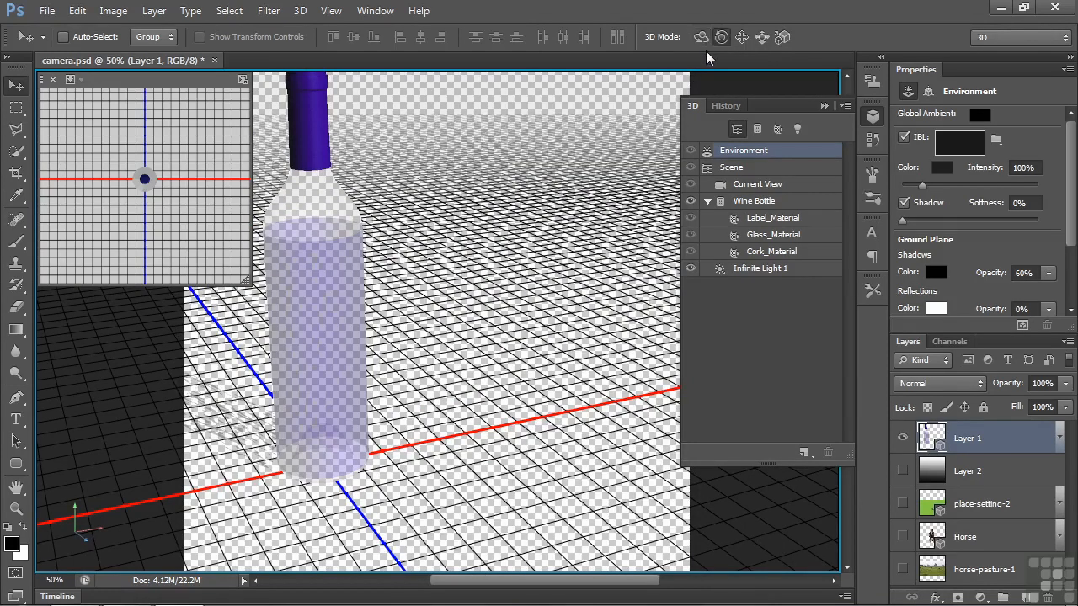
key("shift+v")
key("shift+v")
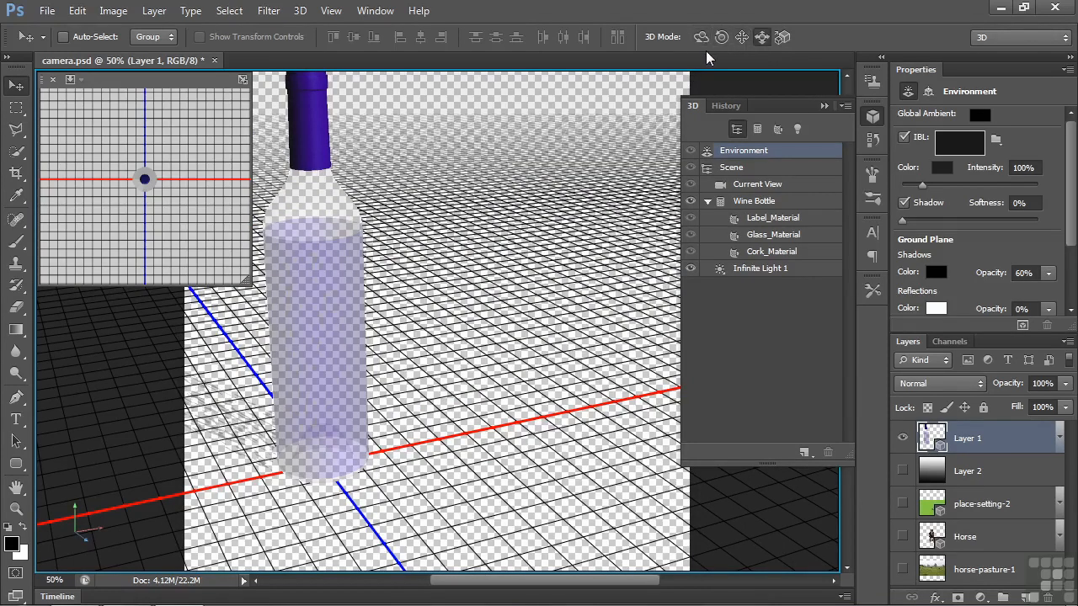
key("shift+v")
key("shift+v")
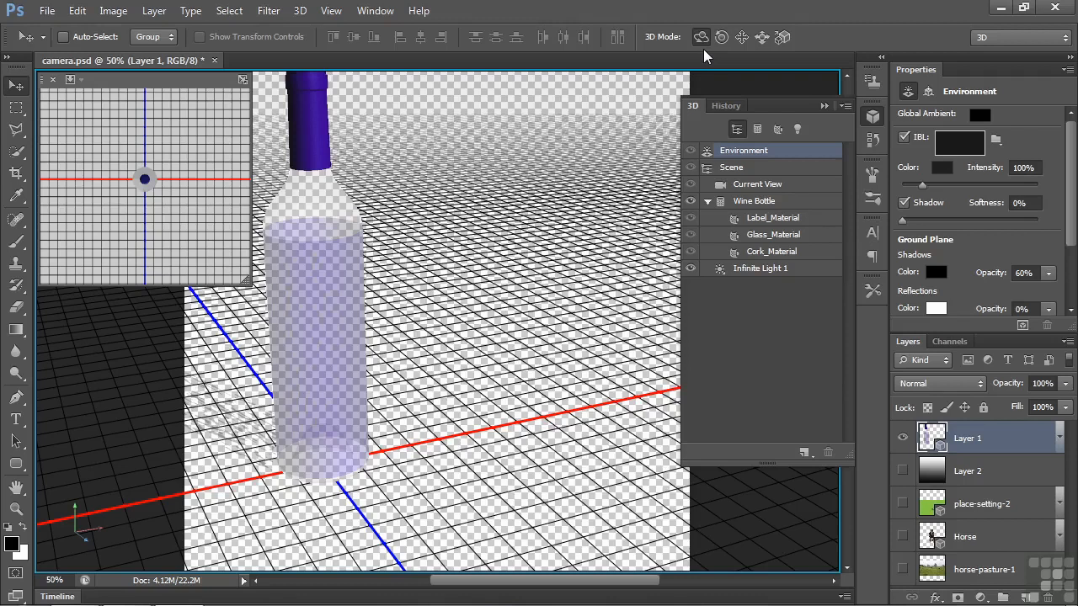
Step: Examine the Use Shift Key for Tool Switch option in the General preferences and cancel without changing anything
left_click(78, 11)
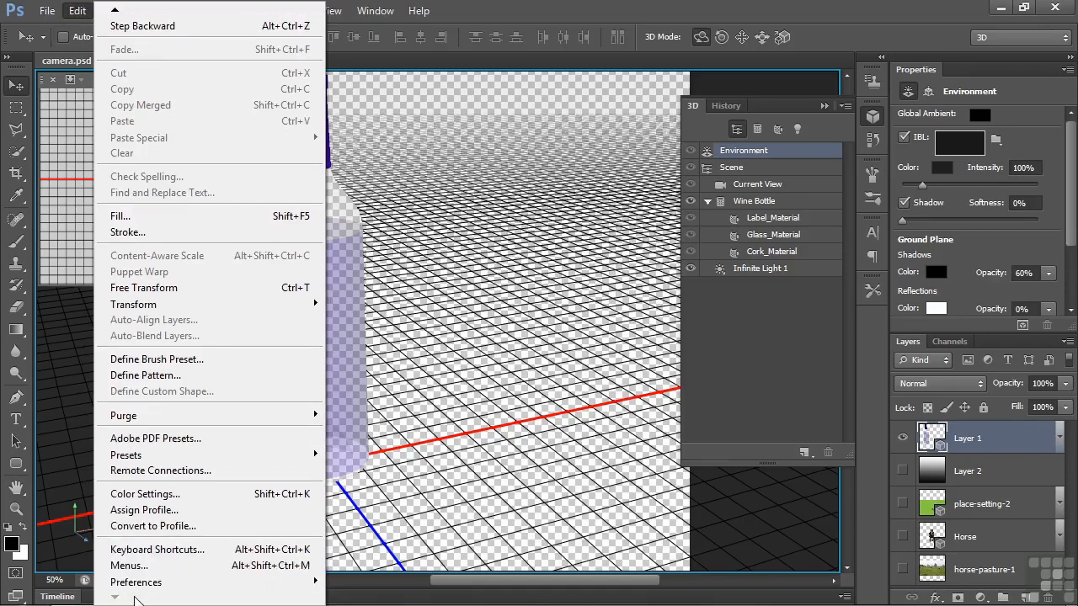
mouse_move(250, 582)
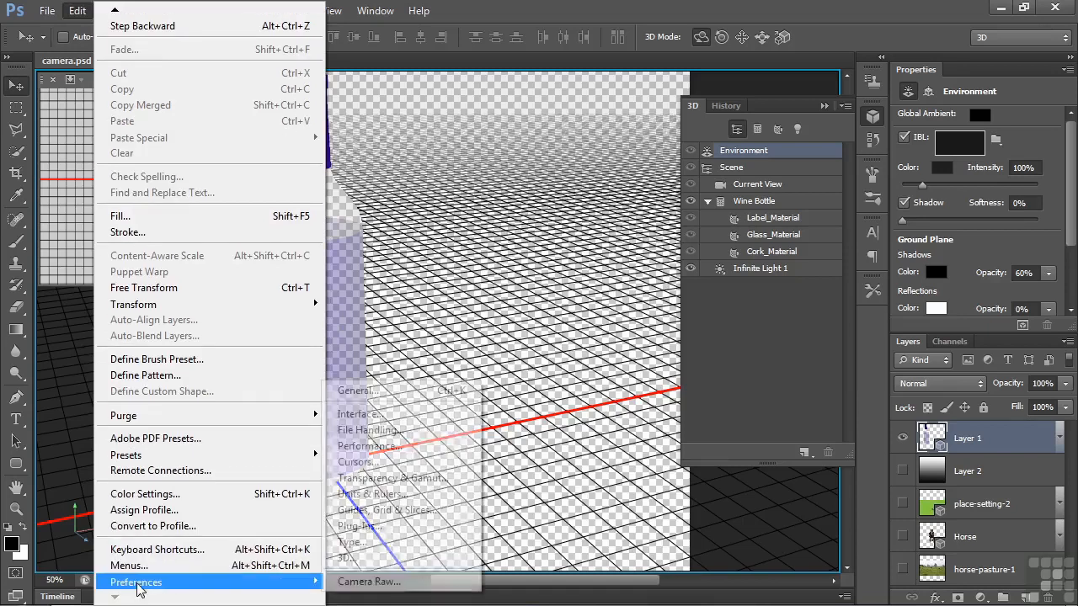
left_click(384, 390)
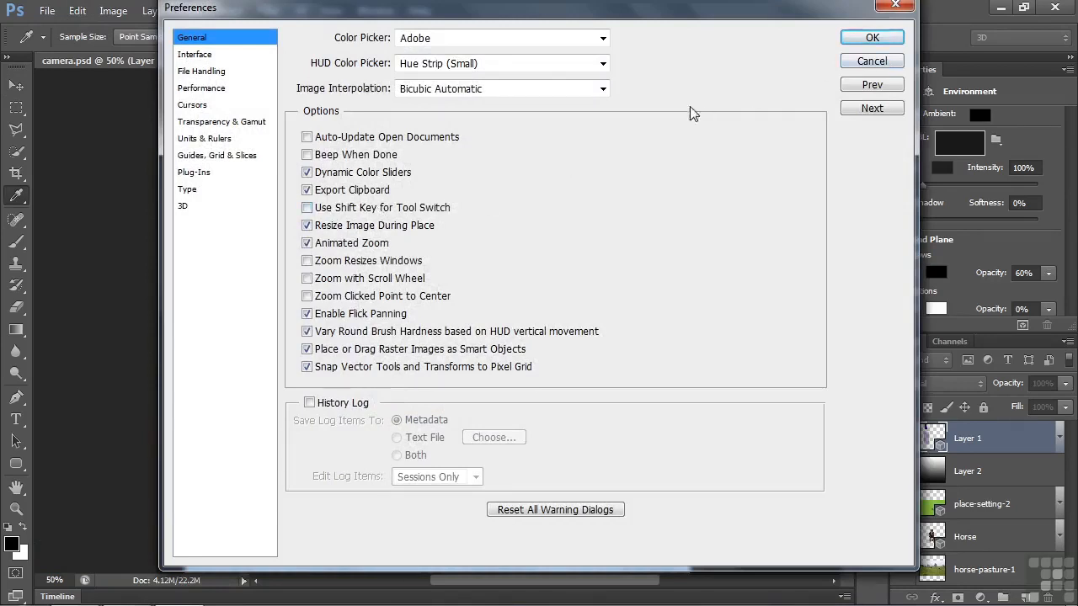
left_click(883, 64)
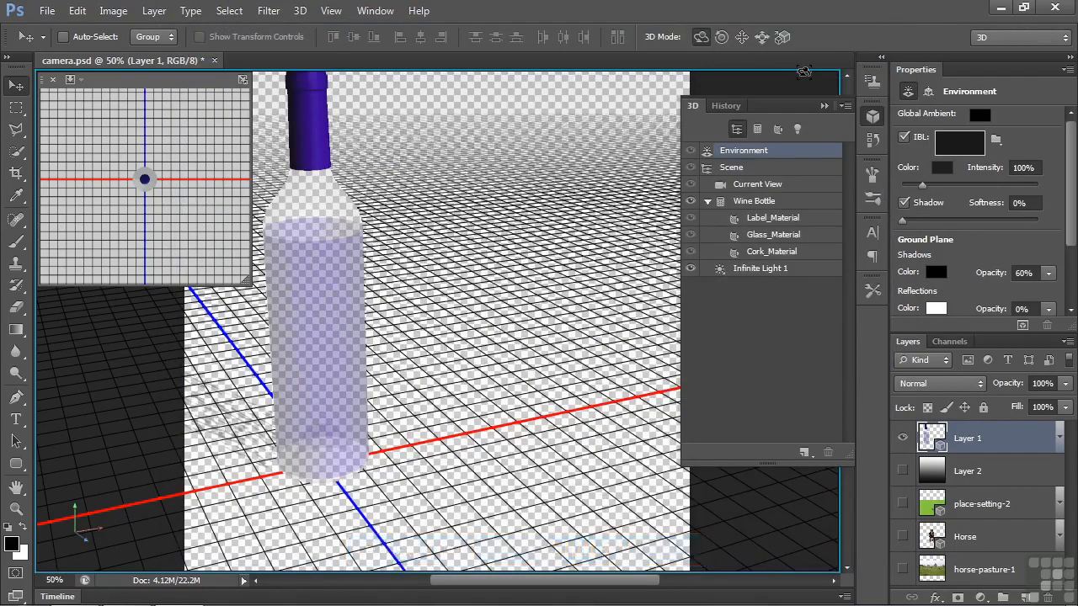
Step: Step through the Roll, Drag, Slide and Scale 3D modes again, ending on Rotate
key("shift+v")
key("shift+v")
key("shift+v")
key("shift+v")
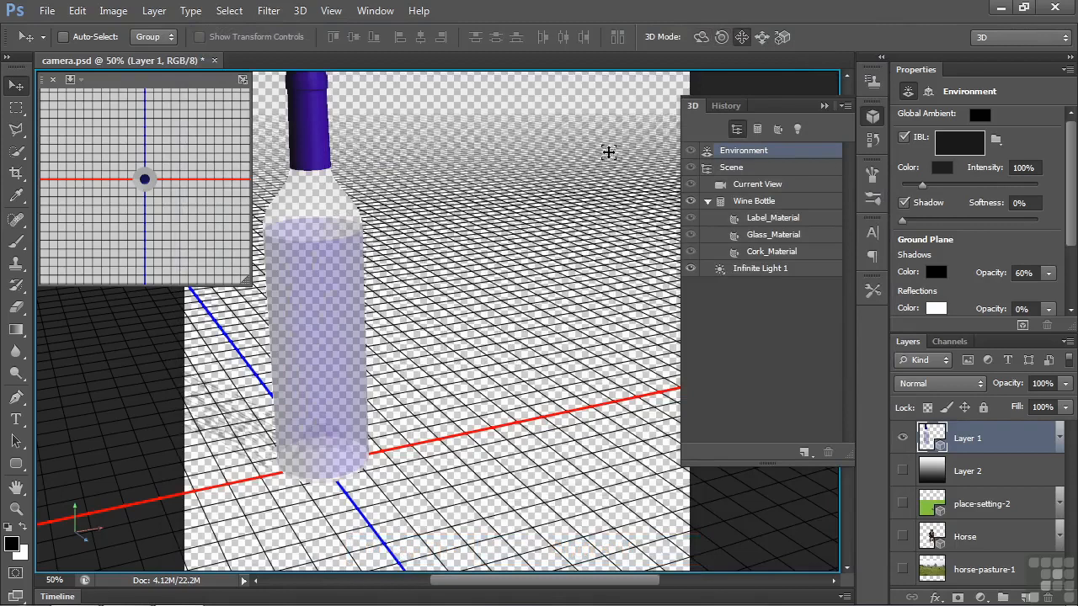
key("shift+v")
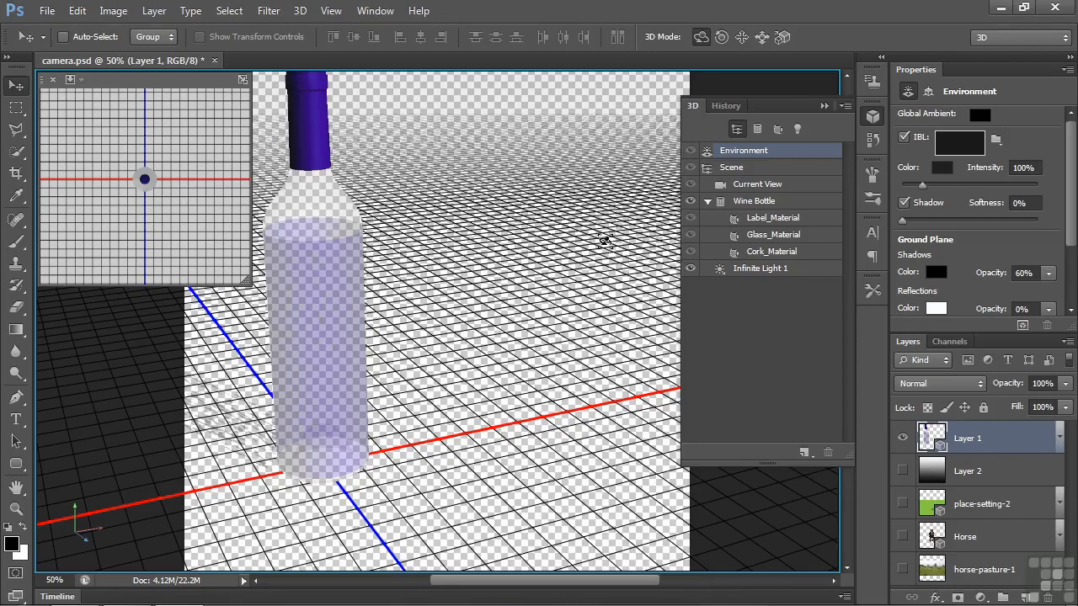
Step: Show the gradient Layer 2 behind the bottle and rotate the scene to a slightly lower viewing angle
left_click(904, 473)
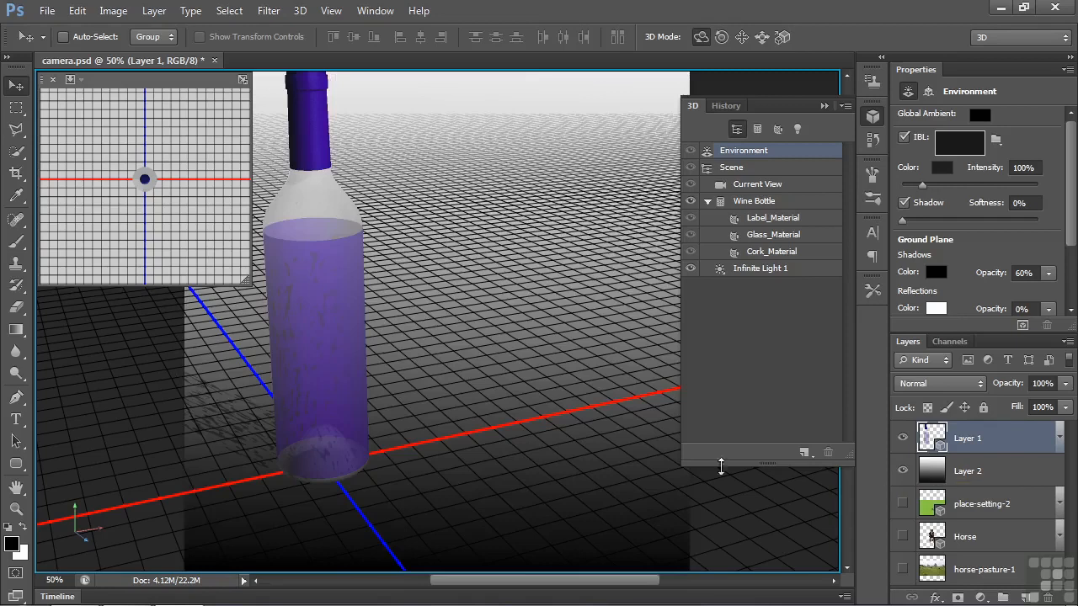
mouse_move(653, 472)
left_mouse_down()
mouse_move(625, 472)
mouse_move(635, 473)
left_mouse_up()
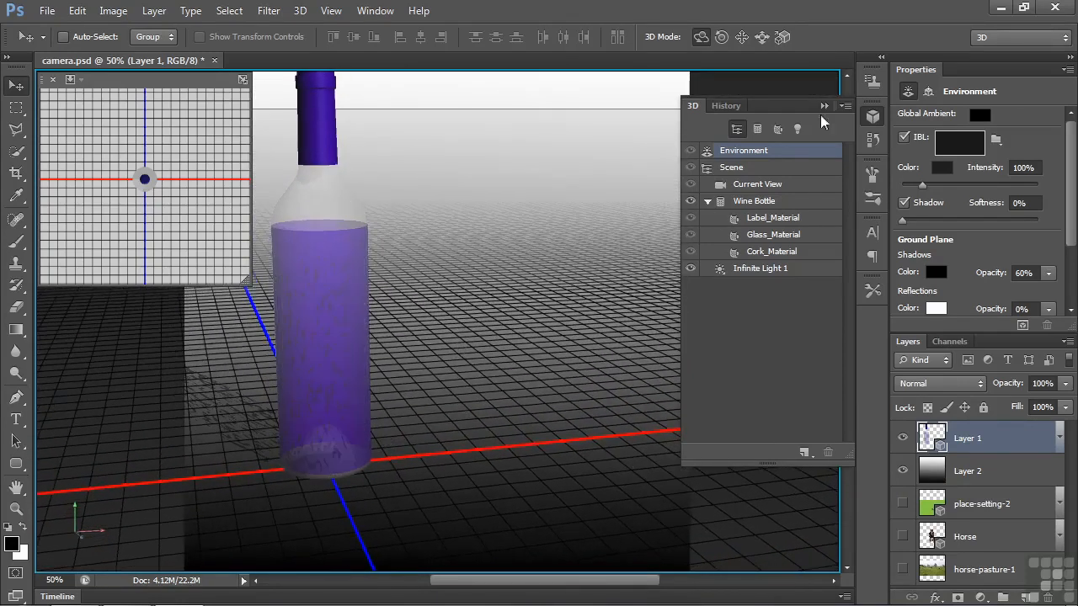
Step: Scale the scene down until the whole bottle fits in the canvas, and slide it slightly forward and to the right
left_click(787, 38)
left_click_drag(546, 256, 532, 388)
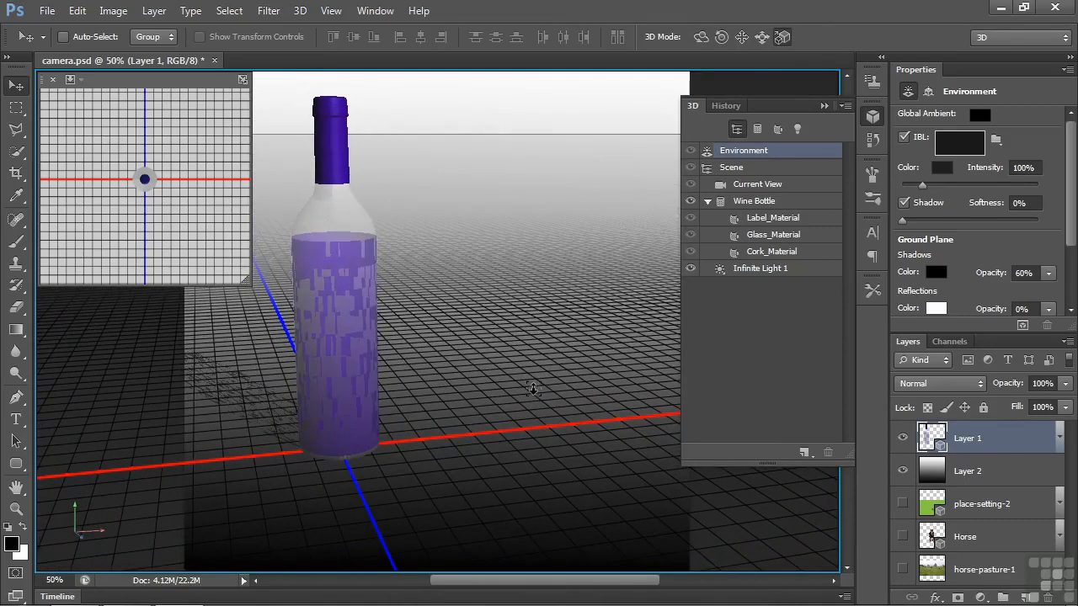
left_click(762, 38)
left_click_drag(521, 404, 548, 440)
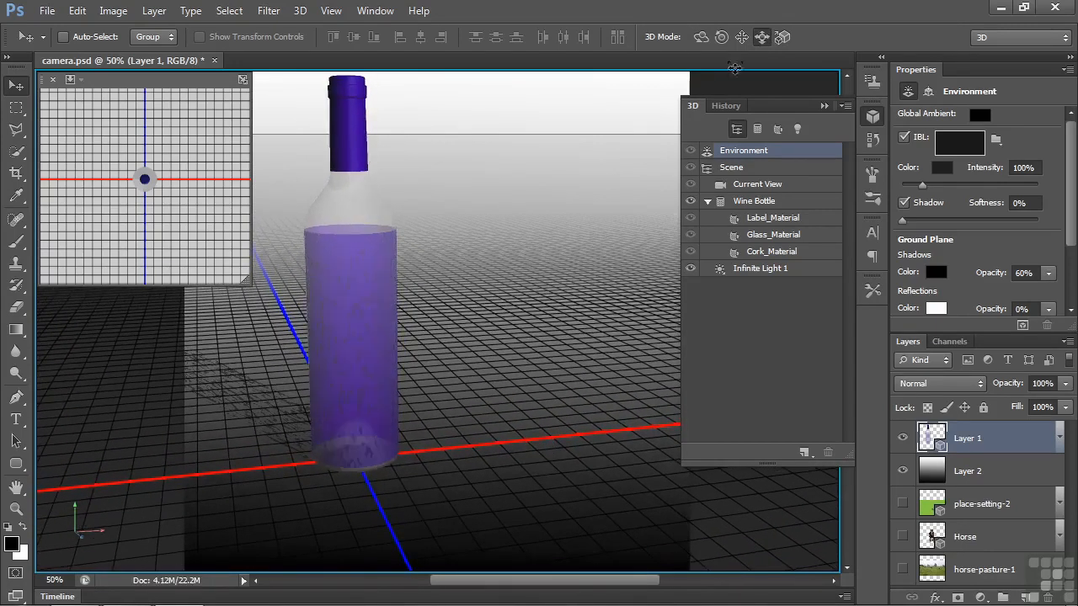
Step: Move the scene straight down on the canvas and roll it slightly clockwise
left_click(742, 37)
left_click_drag(625, 197, 620, 244)
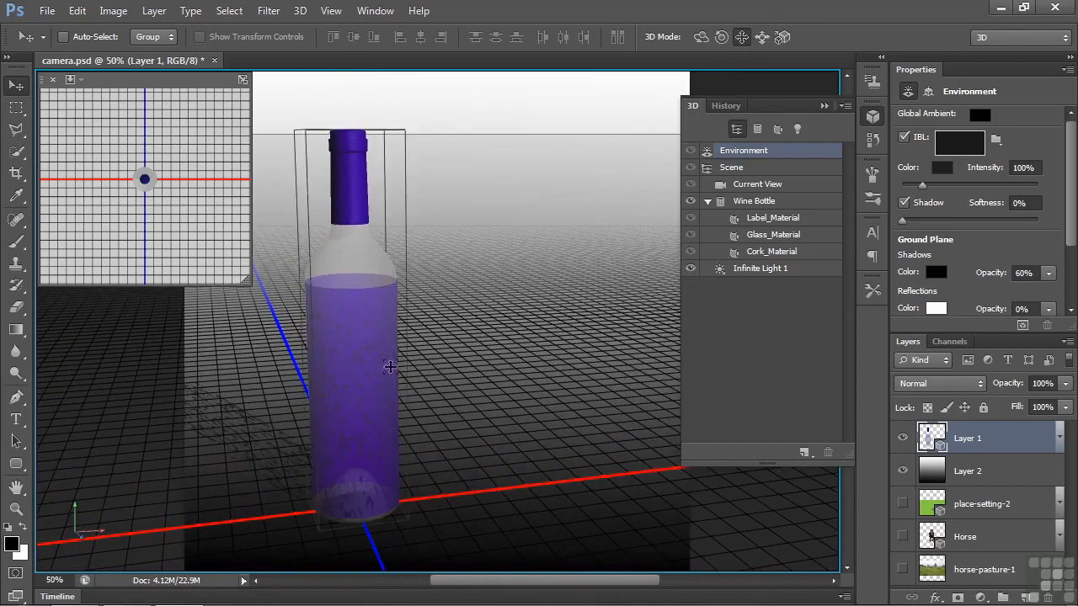
left_click(721, 38)
left_click_drag(584, 166, 428, 376)
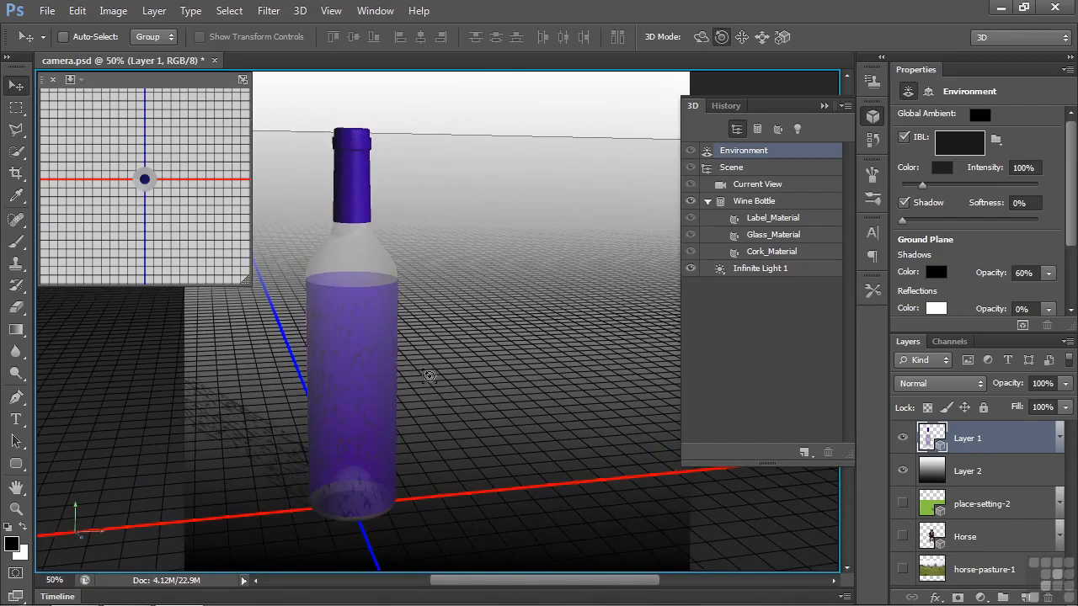
Step: Set the Z rotation of the Current View camera to 0.4° in its coordinates to level the horizon
left_click(761, 186)
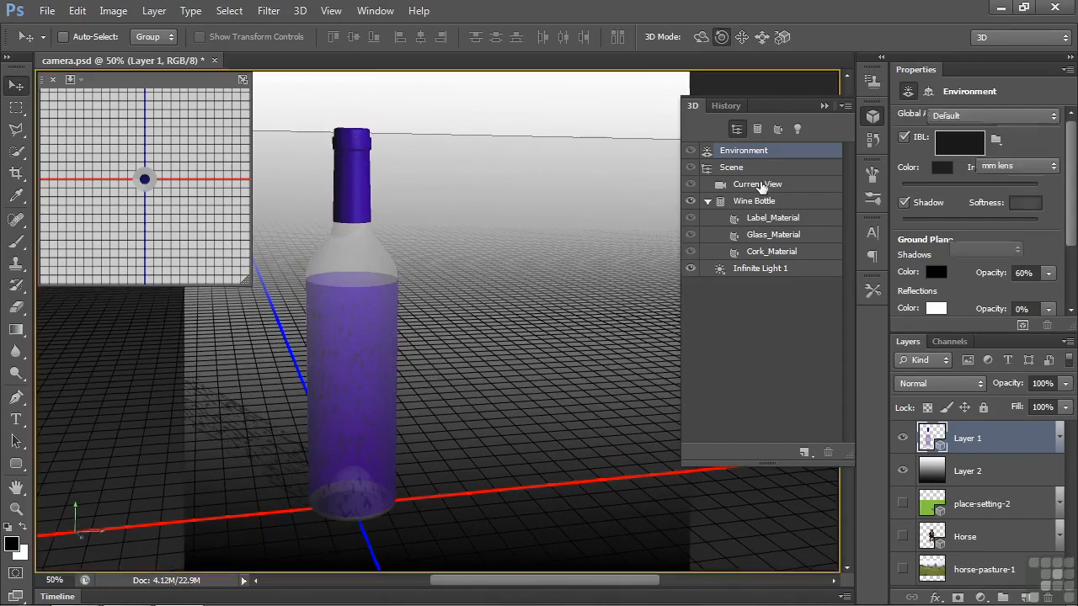
left_click(927, 92)
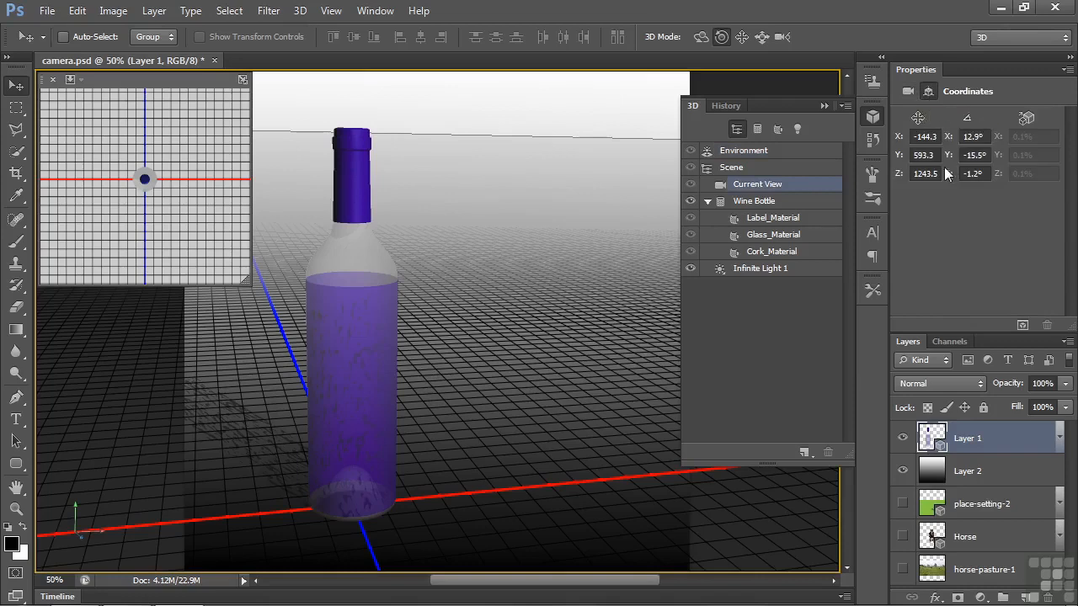
mouse_move(946, 180)
left_mouse_down()
mouse_move(965, 191)
mouse_move(948, 184)
mouse_move(966, 179)
mouse_move(955, 182)
left_mouse_up()
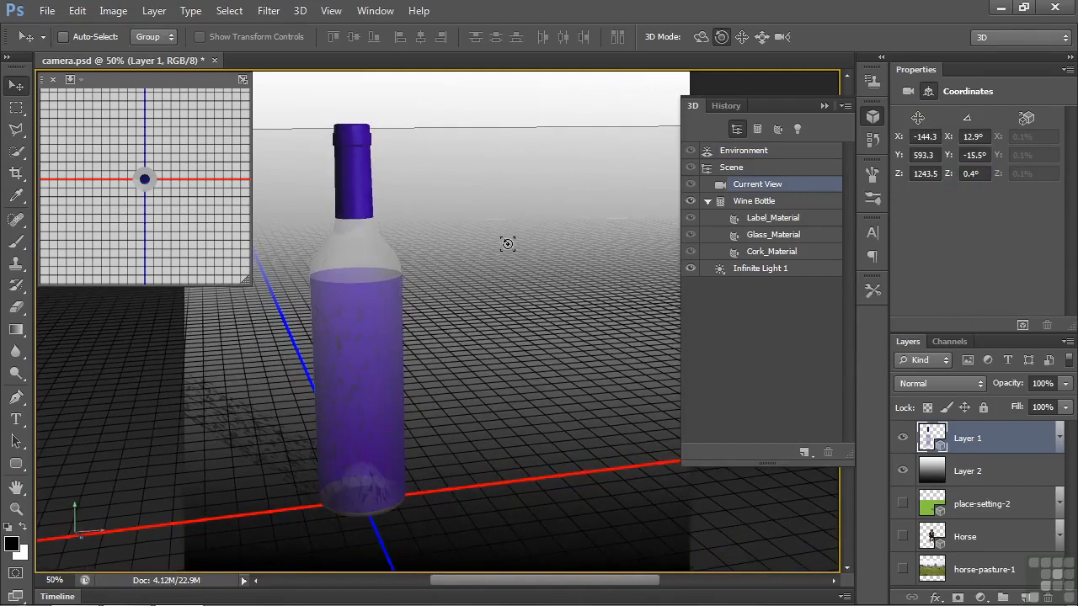
Step: Hide the gradient Layer 2 and show the place-setting-2 layer behind the bottle
left_click(903, 470)
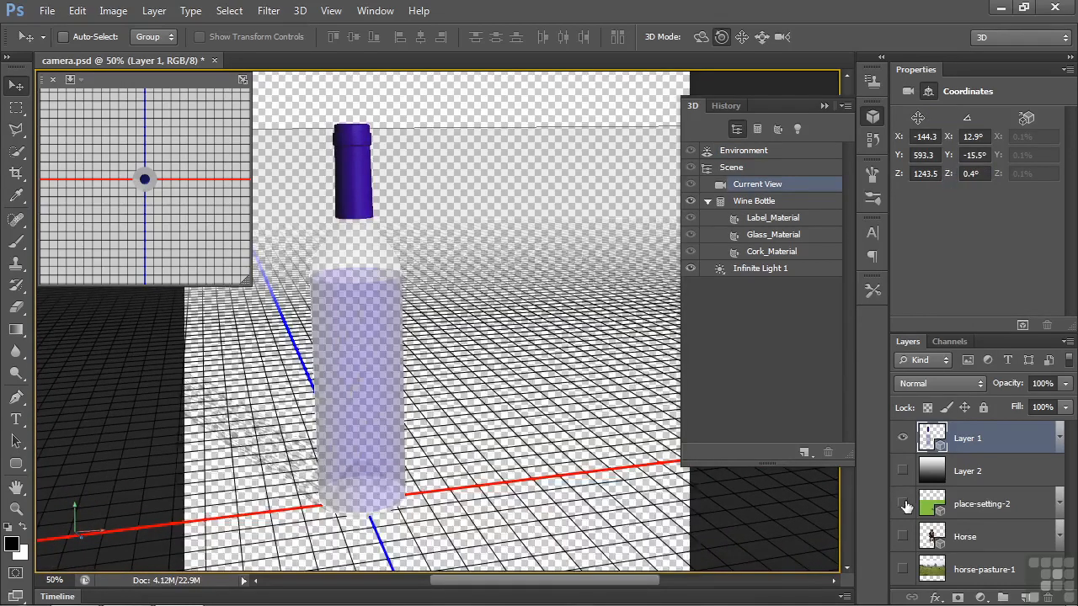
left_click(902, 503)
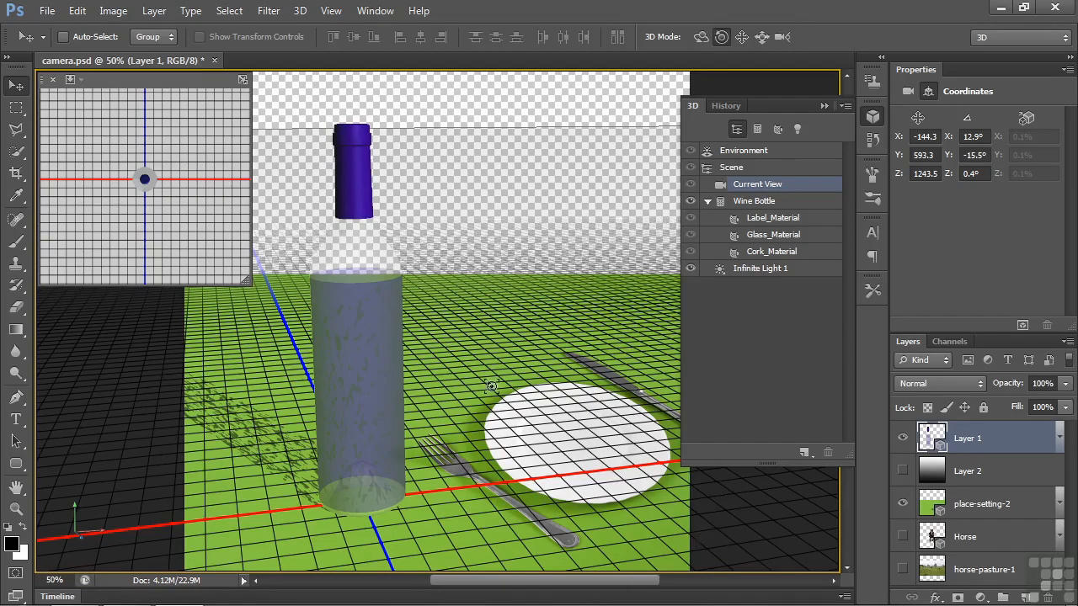
Step: Slide the Current View camera of Layer 1 so the bottle moves farther back on the green tabletop
left_click(1005, 439)
mouse_move(427, 336)
left_mouse_down()
mouse_move(441, 338)
mouse_move(430, 341)
left_mouse_up()
left_click(762, 37)
mouse_move(446, 505)
left_mouse_down()
mouse_move(418, 442)
mouse_move(373, 258)
left_mouse_up()
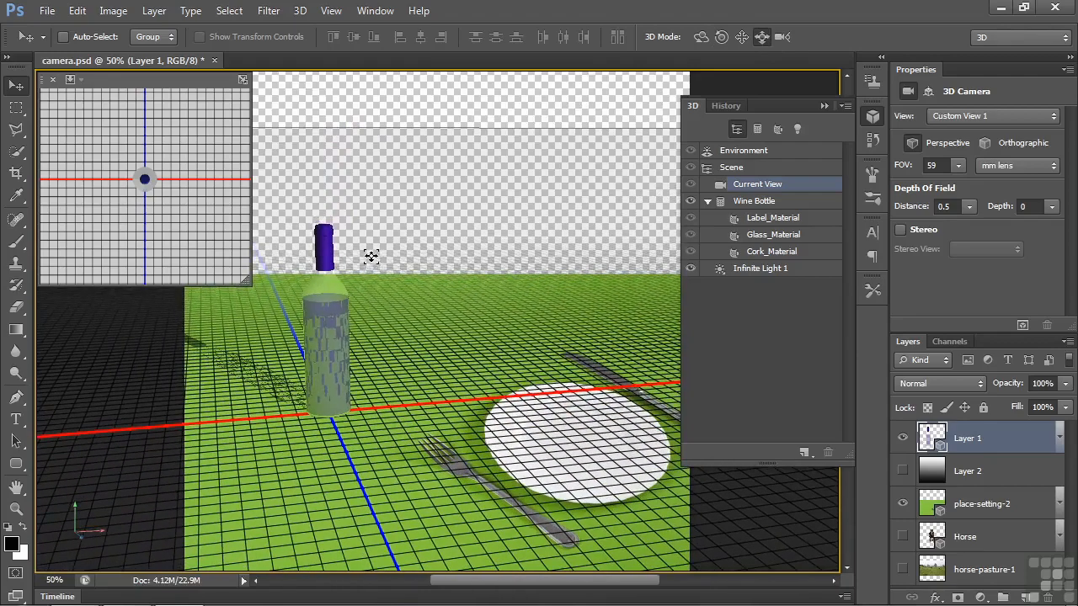
Step: Zoom the camera to a 96 mm lens and move the view so the bottle stands just left of the fork
left_click(782, 37)
left_click_drag(404, 356, 408, 143)
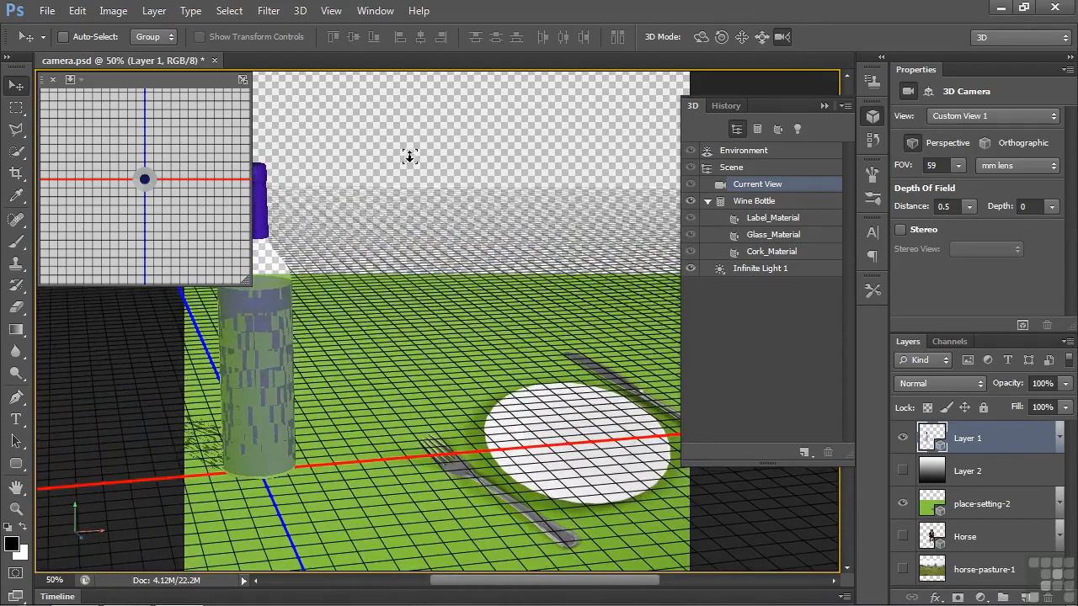
left_click(739, 37)
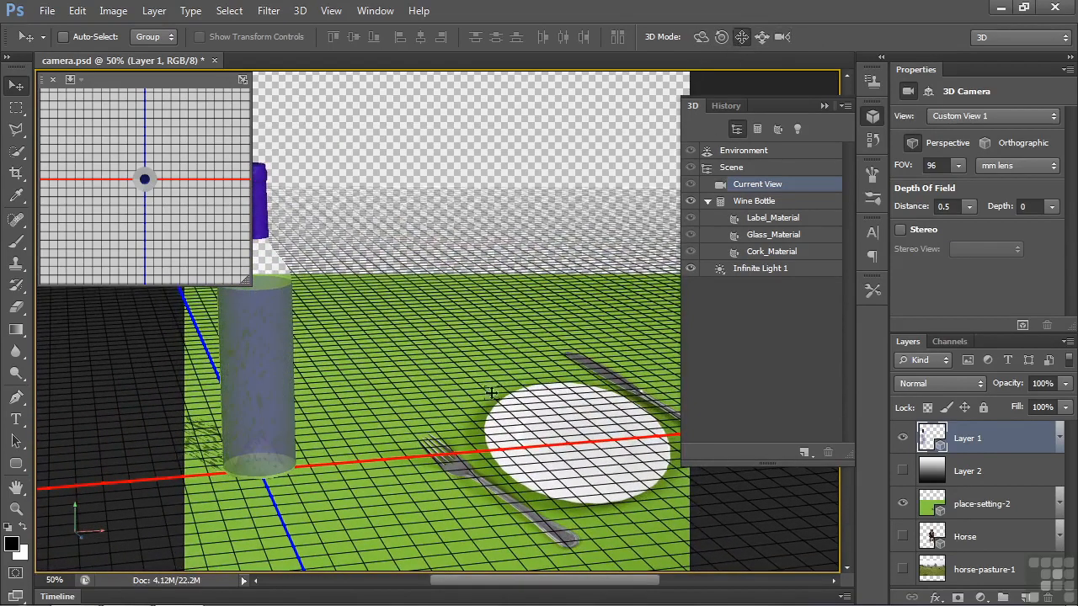
left_click_drag(333, 490, 418, 466)
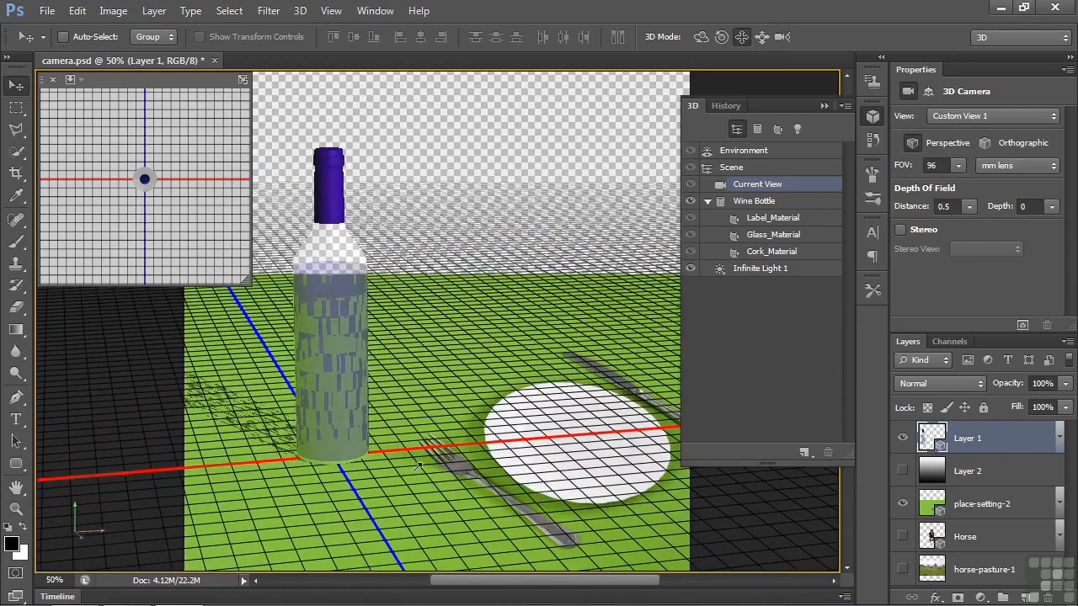
Step: Rotate the camera in small amounts to align the bottle's ground plane with the perspective of the place setting
left_click(697, 37)
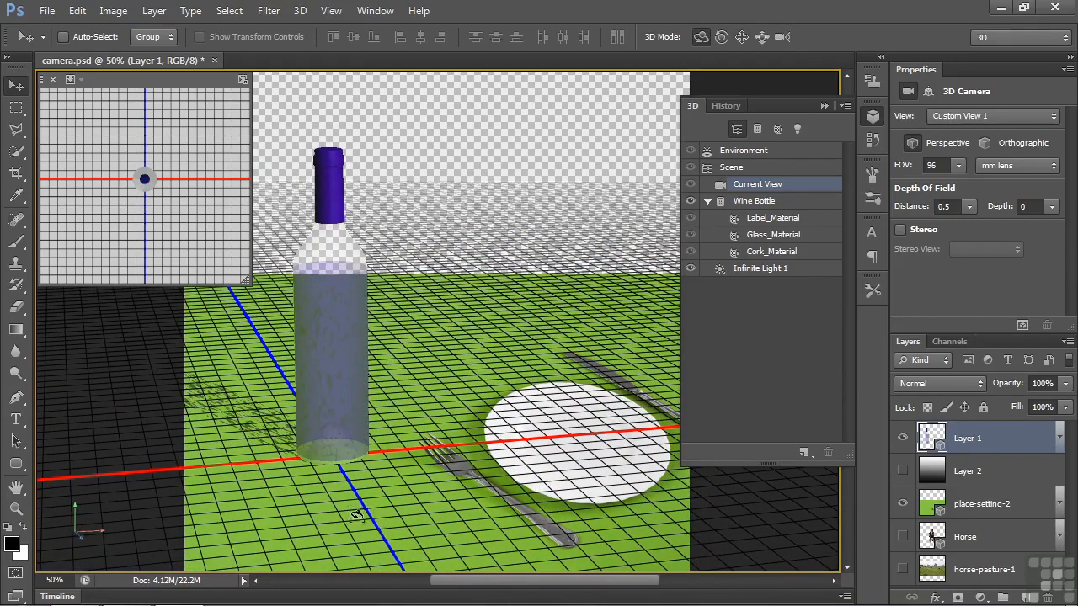
left_click_drag(351, 510, 366, 501)
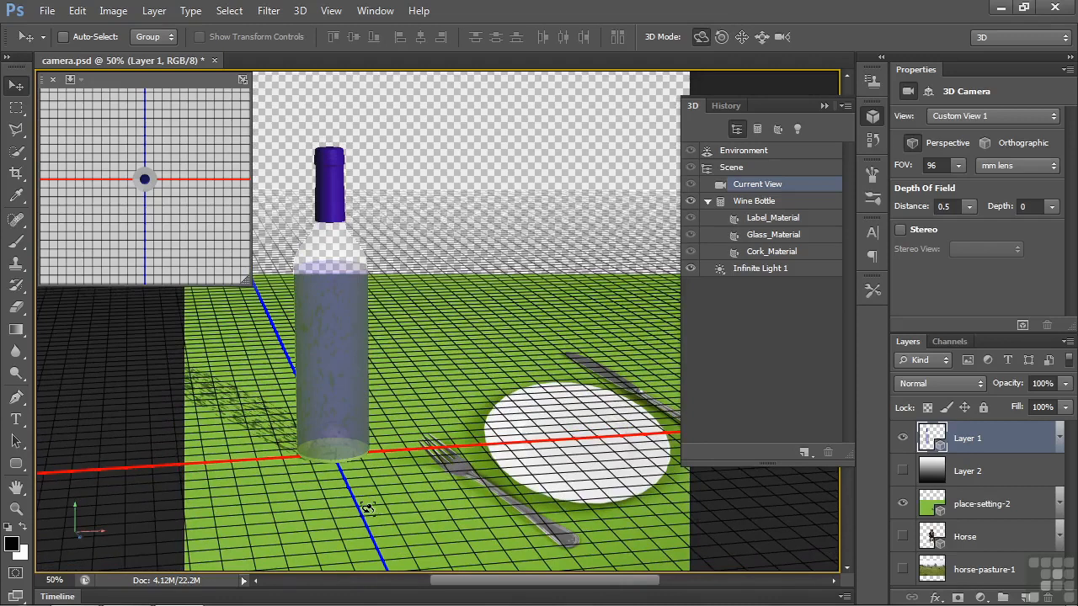
left_click_drag(367, 508, 354, 525)
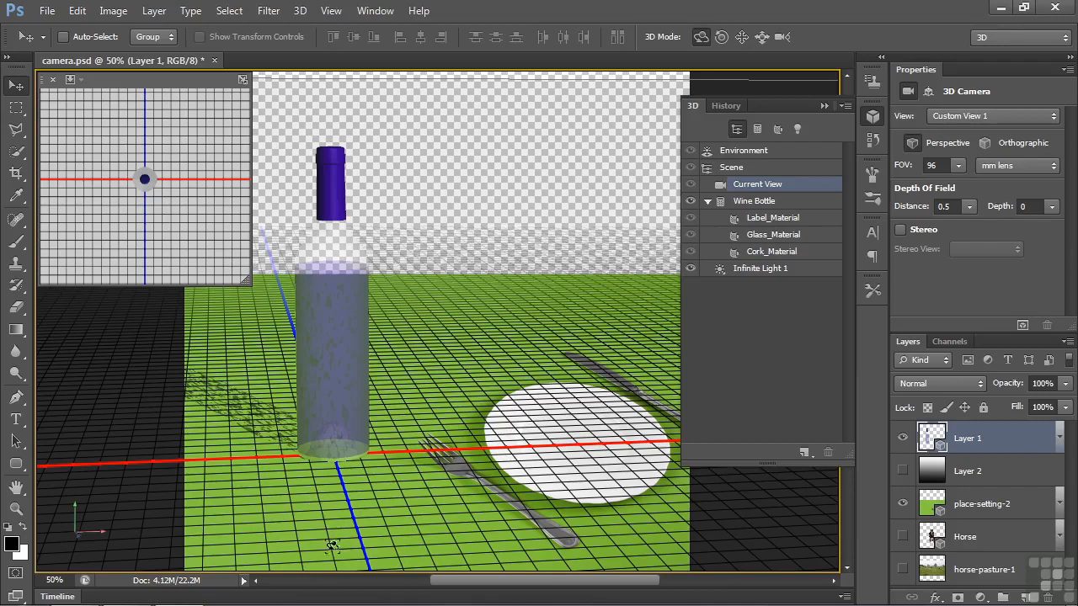
Step: Render the wine bottle scene over the place setting
left_click(1022, 325)
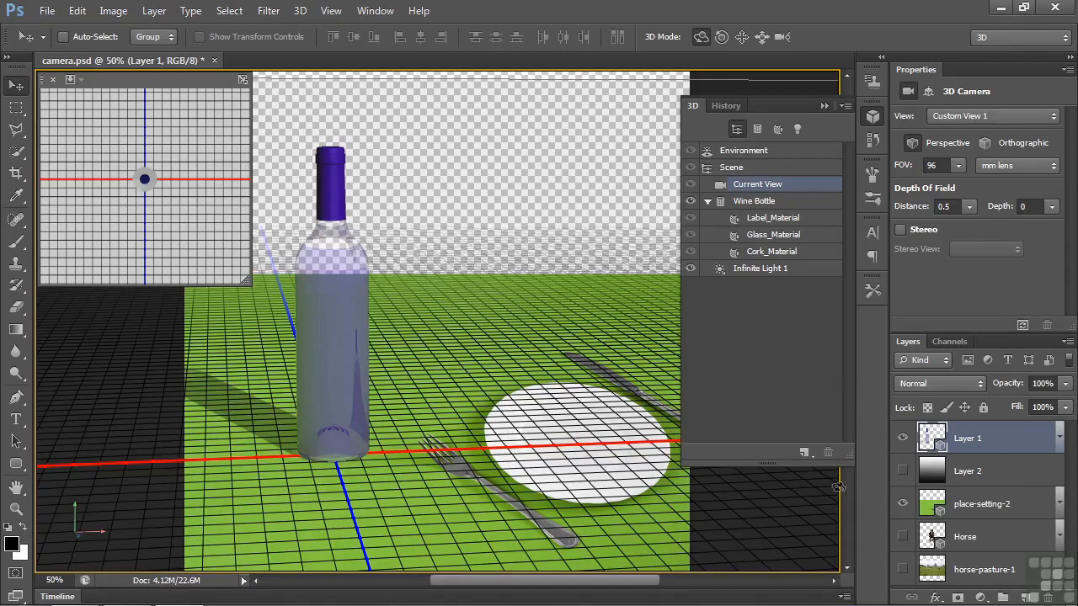
Step: Hide the place-setting-2 layer and the bottle on Layer 1, and show the Horse and horse-pasture-1 layers instead
left_click(902, 506)
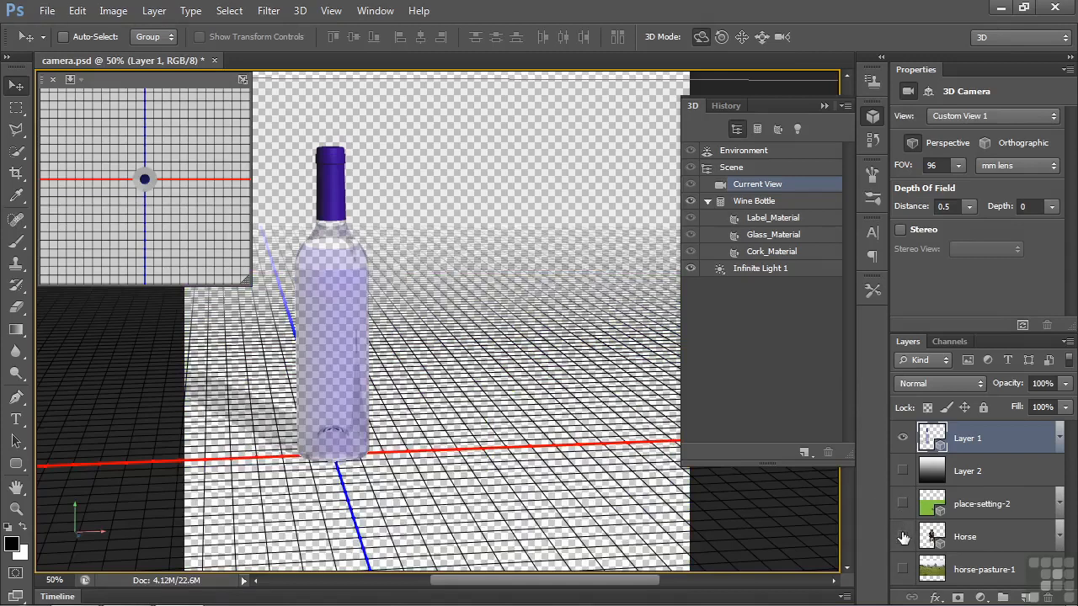
left_click(902, 537)
left_click(902, 569)
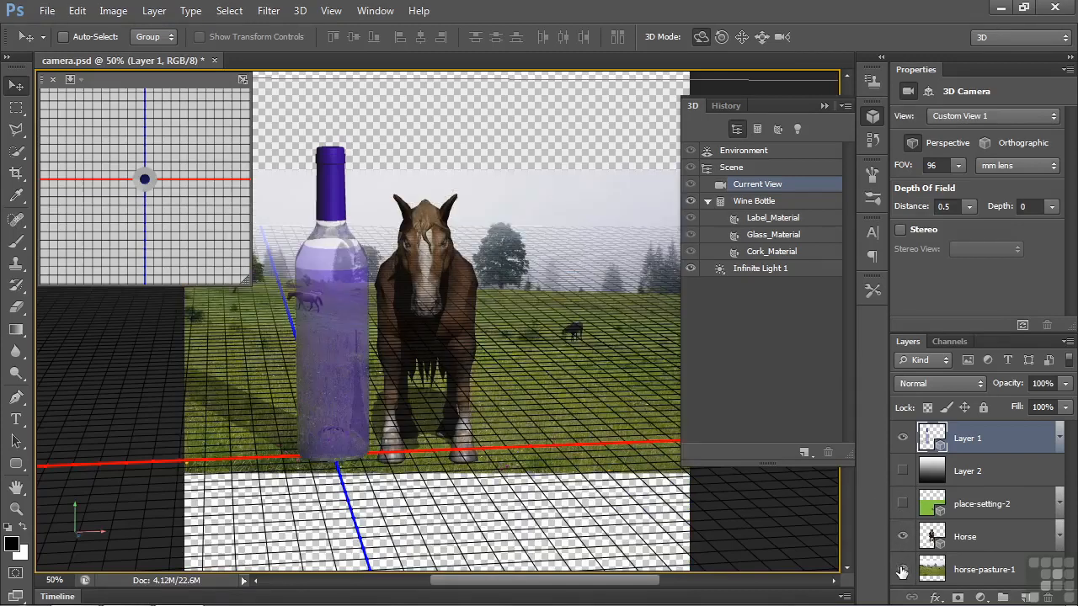
left_click(903, 438)
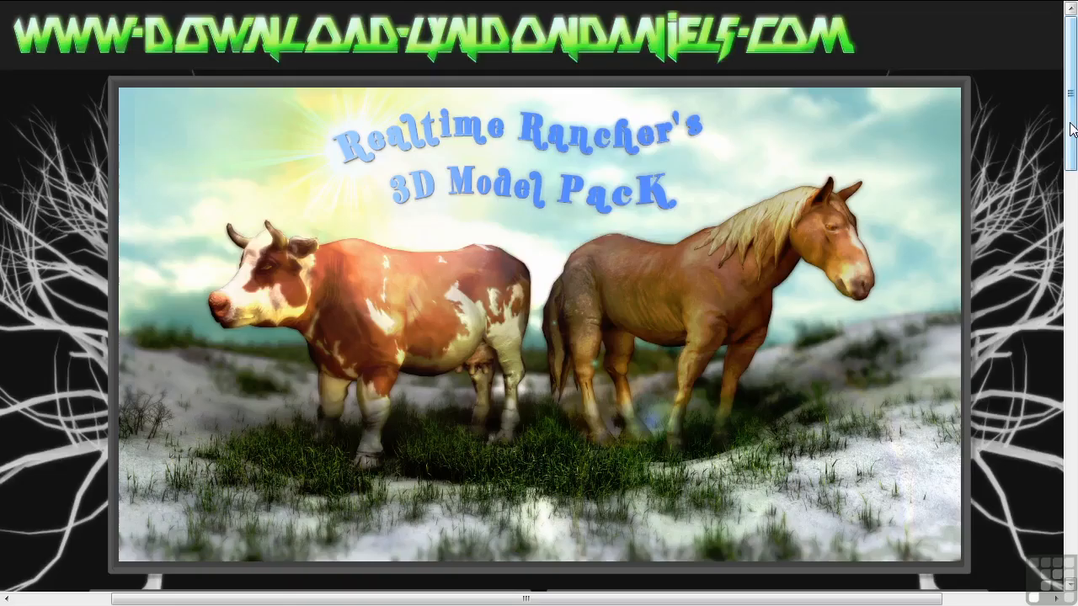
Step: Look through the Realtime Rancher's 3D Model Pack web page, including its formats and licensing, and return to its heading image
left_click_drag(1071, 128, 1069, 478)
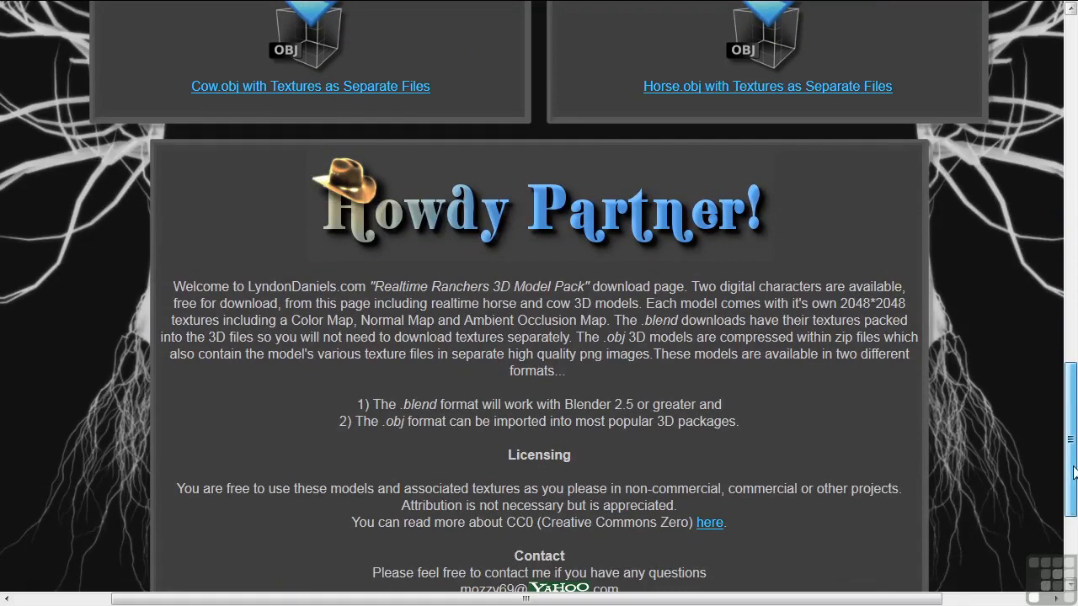
left_click_drag(1073, 474, 1074, 125)
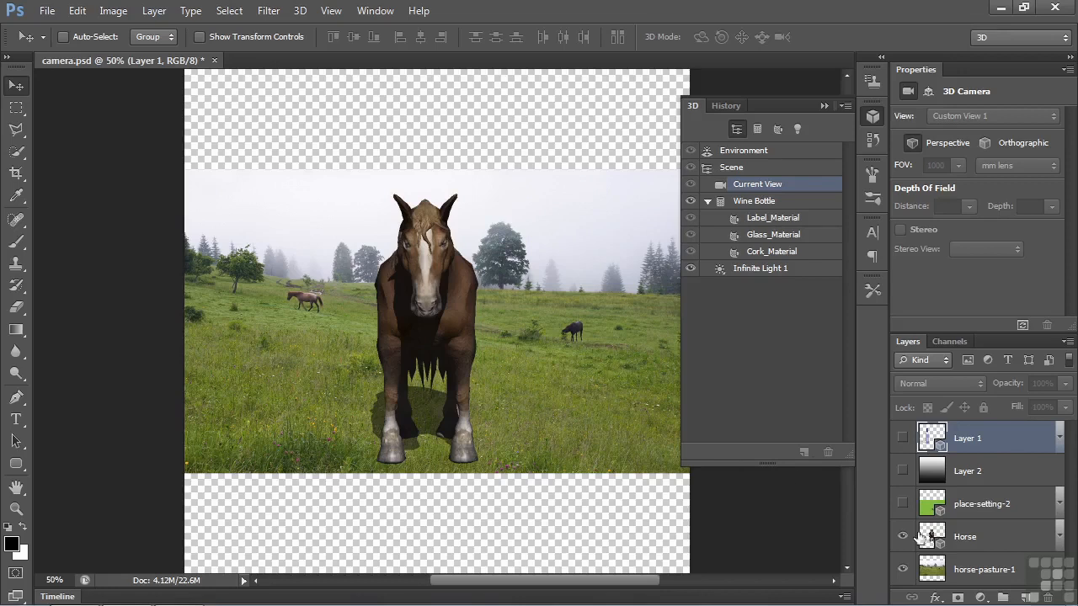
Step: Roll the Current View camera of the Horse layer so its ground plane tilts down to the right like the pasture slope
left_click(994, 540)
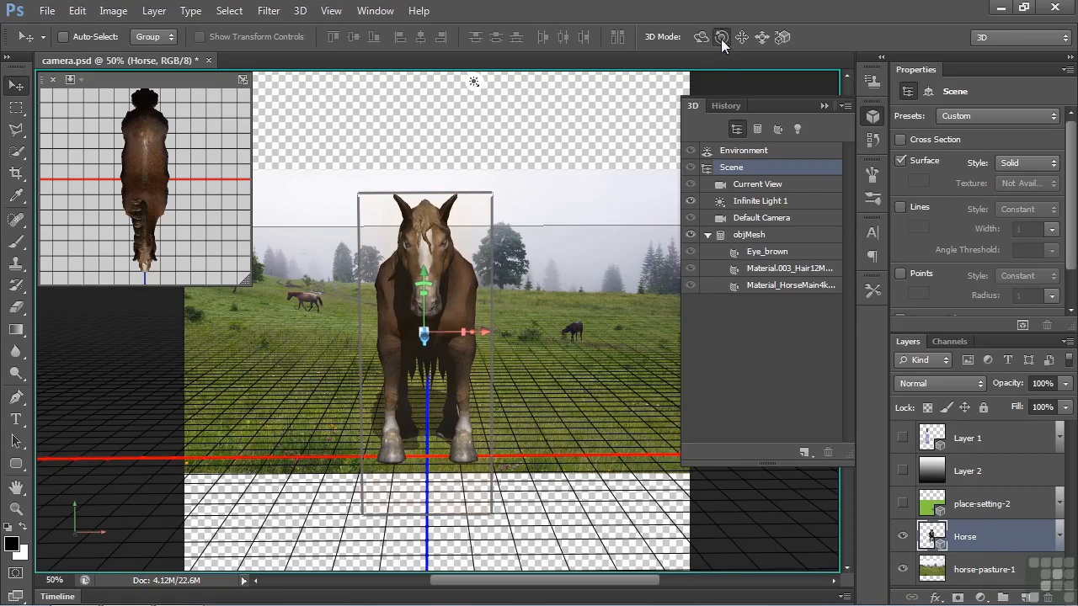
left_click_drag(590, 498, 533, 523)
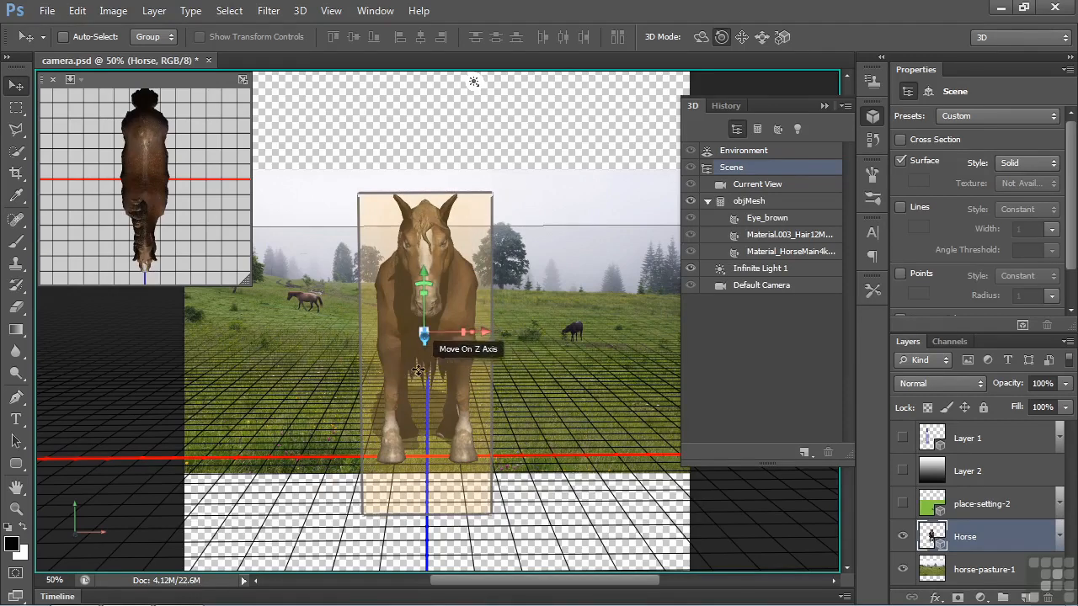
left_click(602, 418)
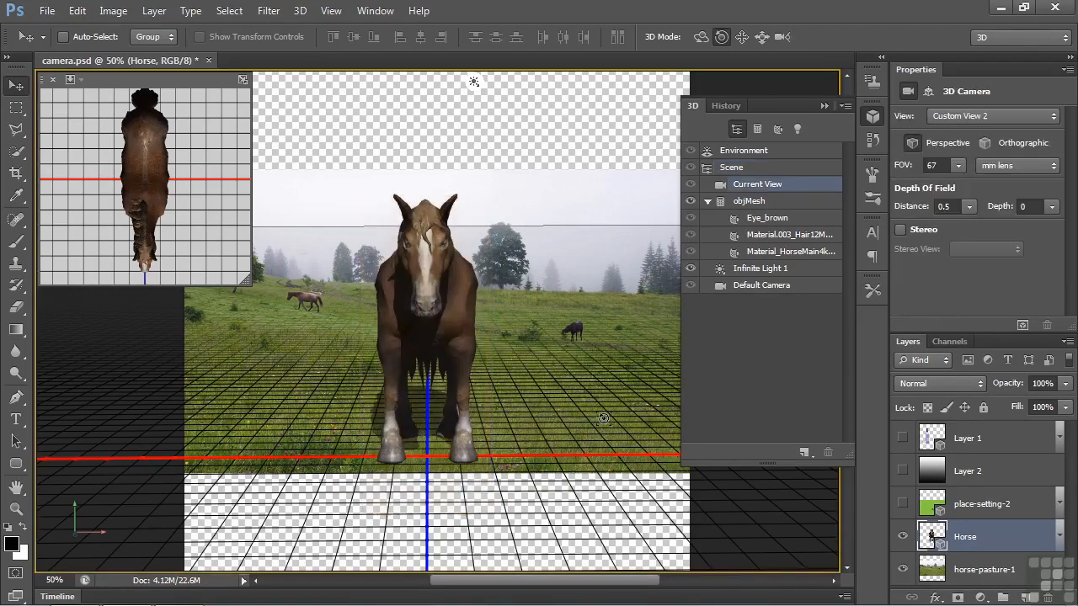
left_click_drag(565, 510, 551, 519)
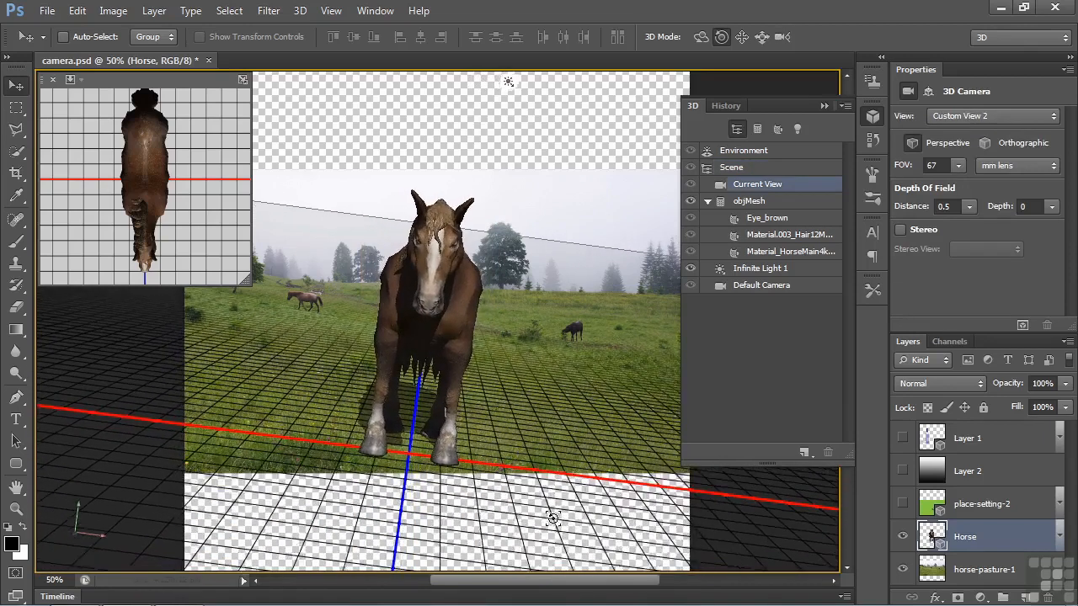
left_click_drag(551, 519, 551, 518)
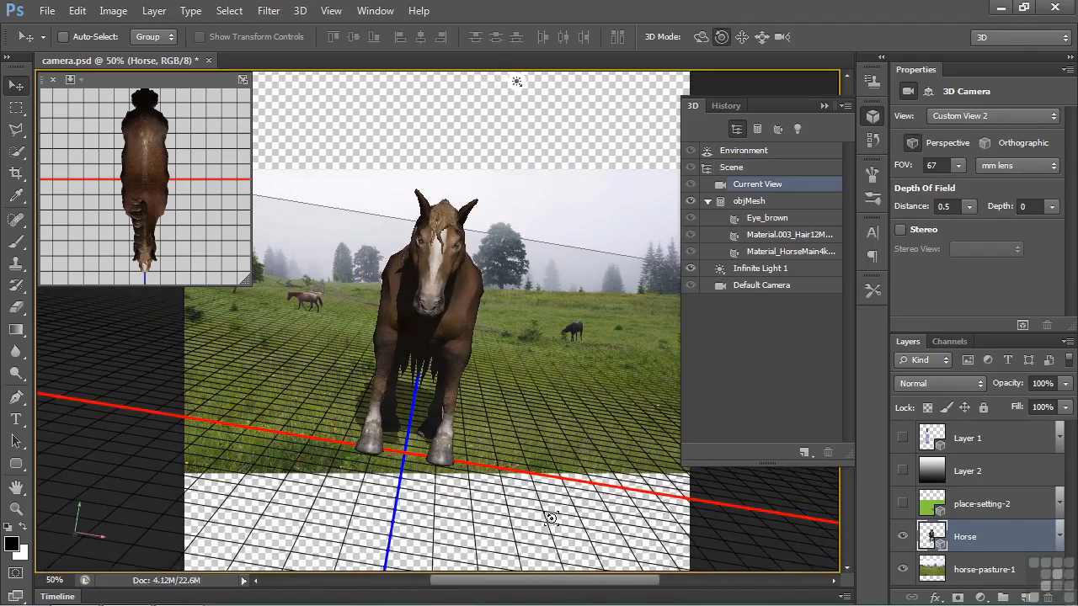
Step: Slide the horse farther back into the pasture and widen the camera to a 33 mm lens
left_click(782, 36)
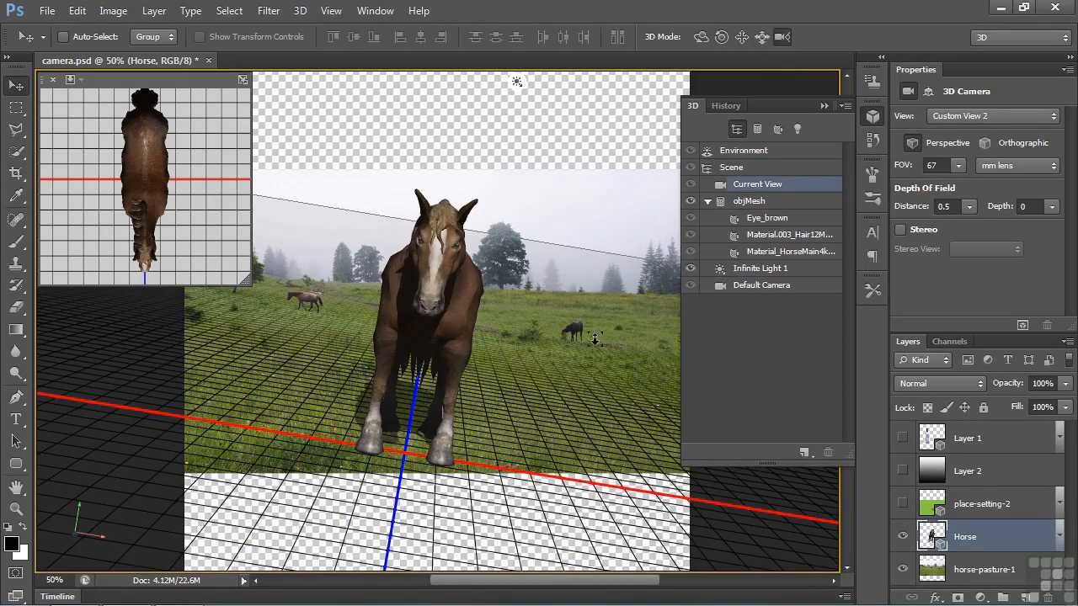
left_click_drag(542, 468, 543, 505)
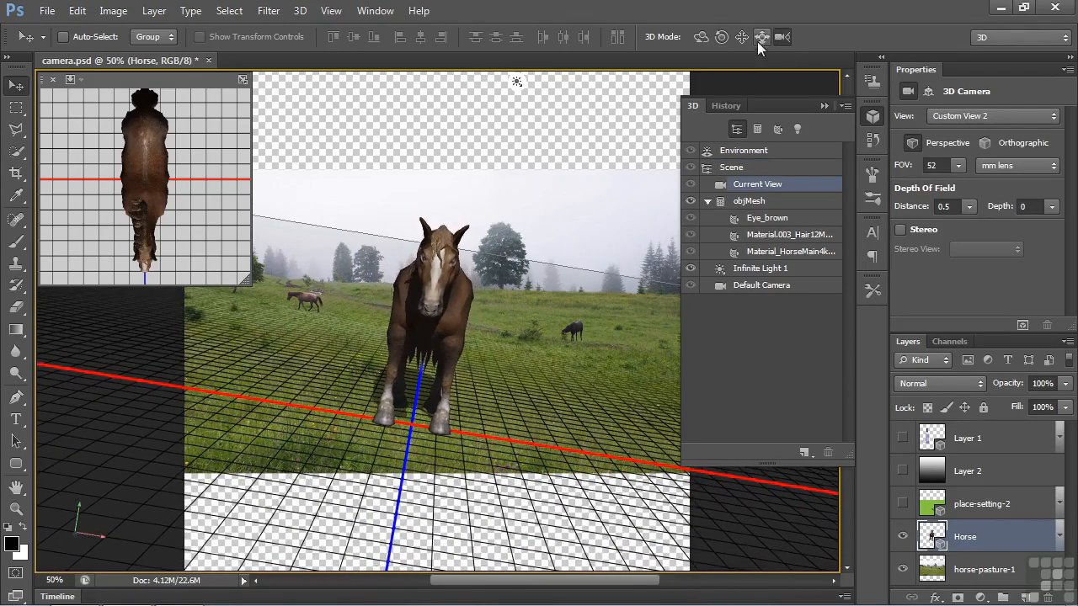
left_click_drag(626, 352, 614, 204)
left_click_drag(581, 418, 544, 410)
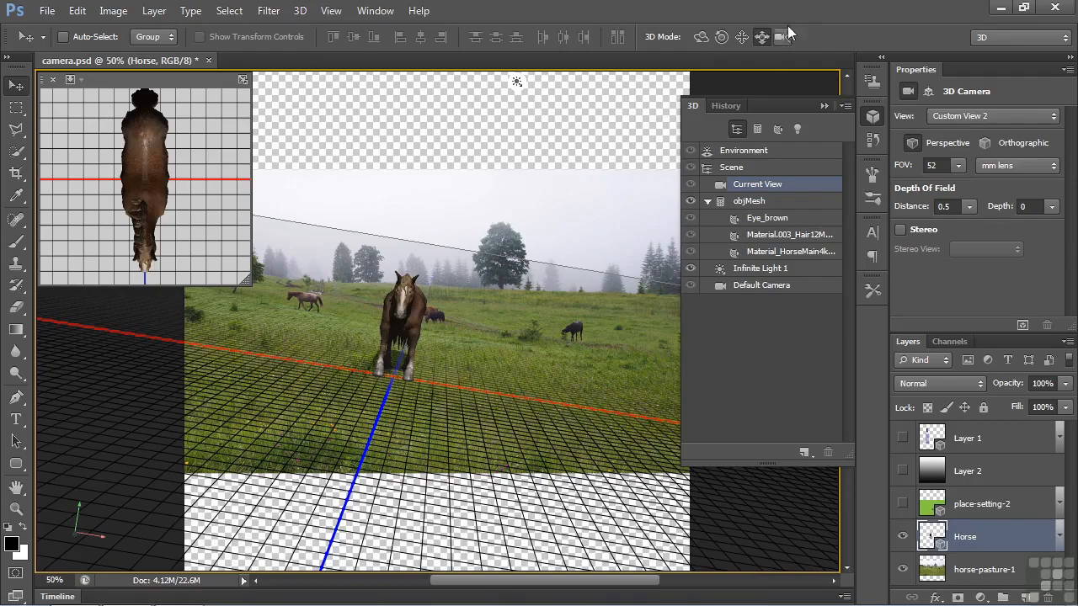
mouse_move(519, 454)
left_mouse_down()
mouse_move(552, 438)
mouse_move(526, 442)
left_mouse_up()
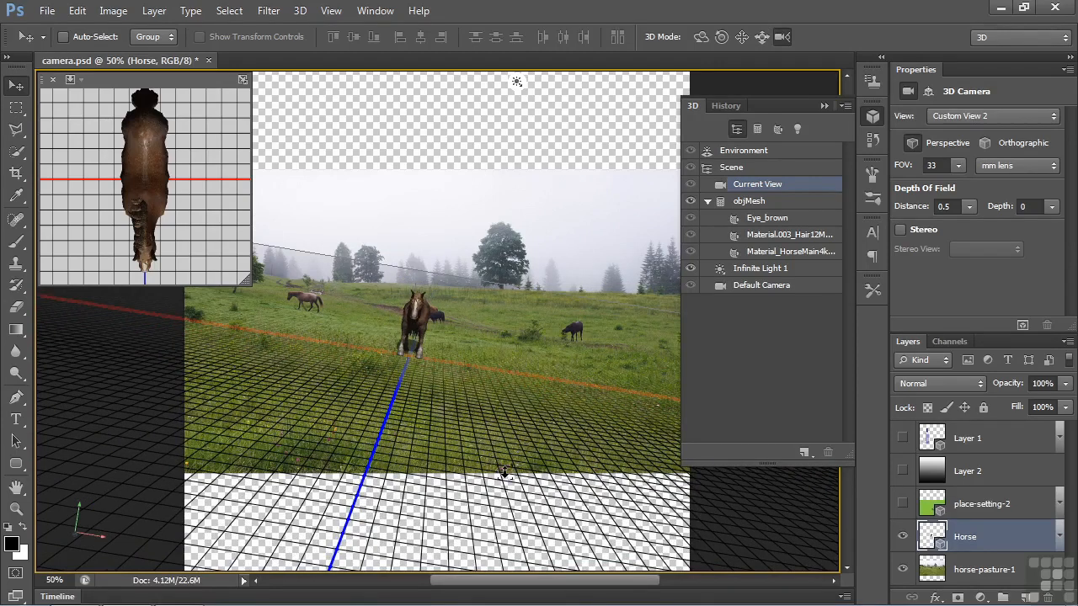
Step: Orbit the camera until the horse stands side-on facing left, and slide it left of the dark grazing horses
left_click(701, 37)
left_click_drag(577, 425, 416, 442)
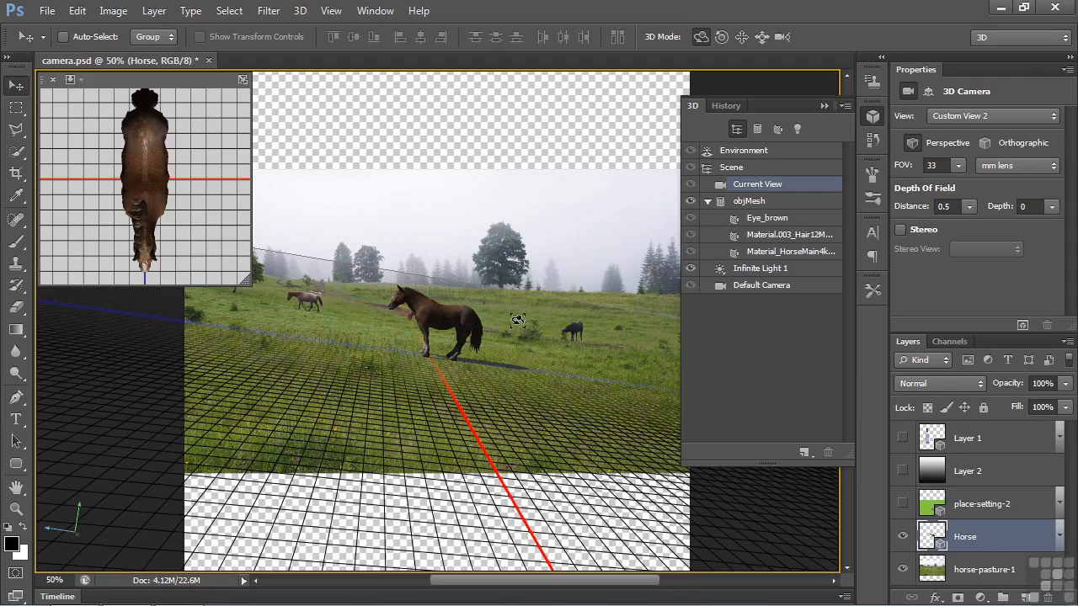
left_click(761, 37)
left_click_drag(542, 406, 466, 395)
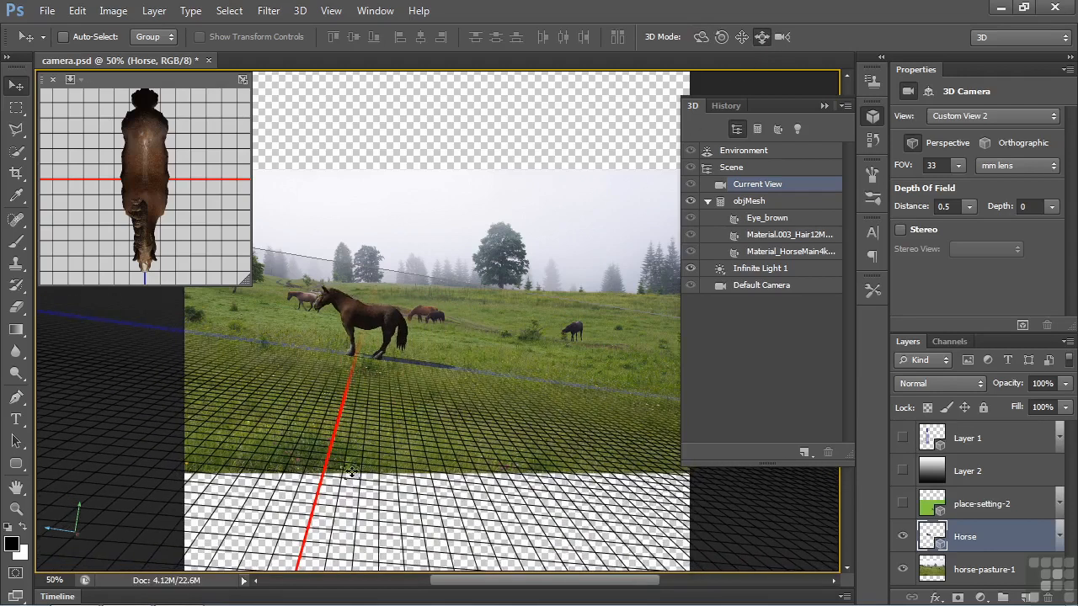
Step: Pan the view so the horse stands slightly higher on the slope, and widen the camera to a 22 mm lens
left_click(741, 37)
left_click_drag(387, 383, 386, 374)
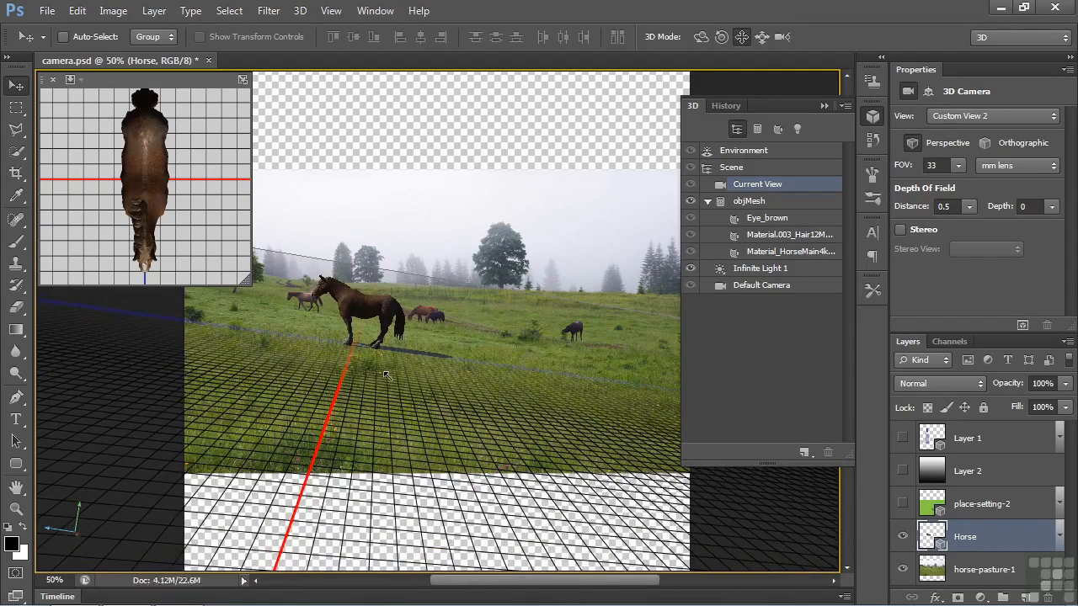
left_click(782, 37)
mouse_move(459, 385)
left_mouse_down()
mouse_move(468, 508)
mouse_move(477, 389)
left_mouse_up()
left_click(761, 37)
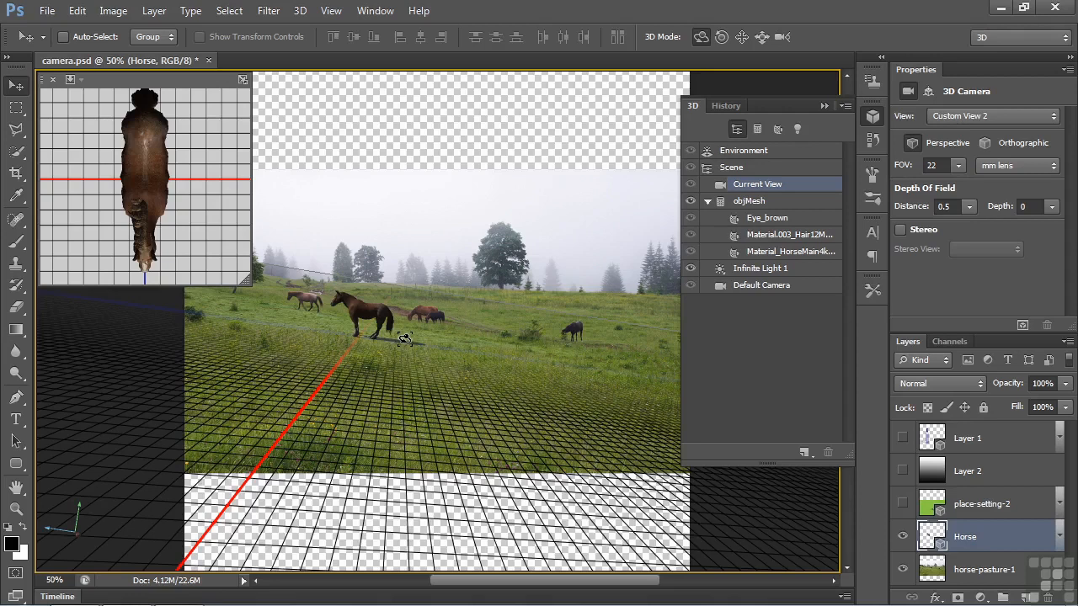
Step: Rotate Infinite Light 1 to shine from the upper left, brightening the horse's side and casting its shadow to the right
left_click(746, 271)
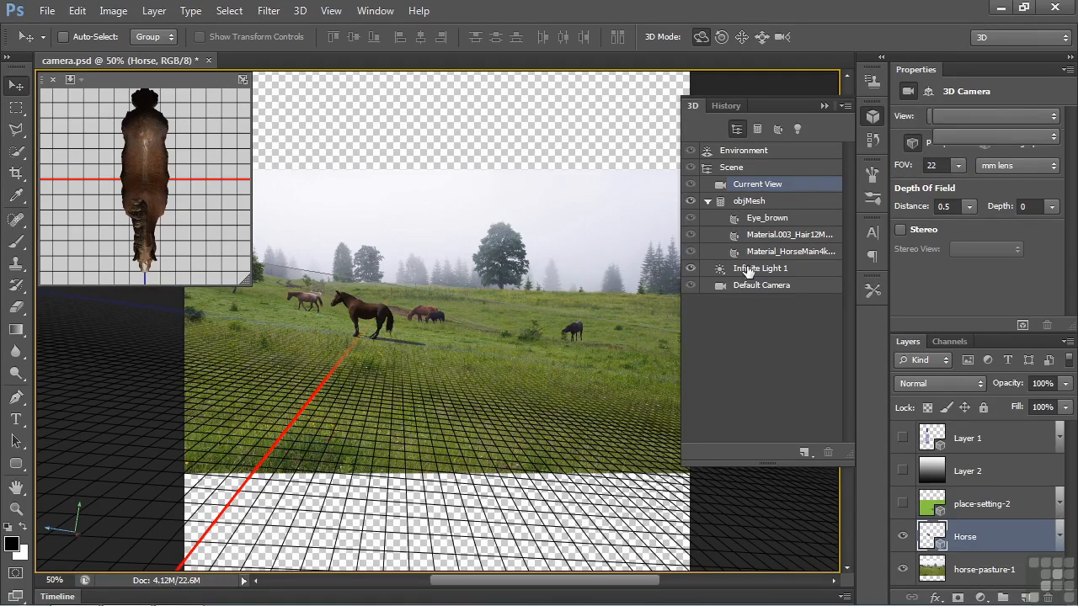
left_click_drag(338, 219, 387, 290)
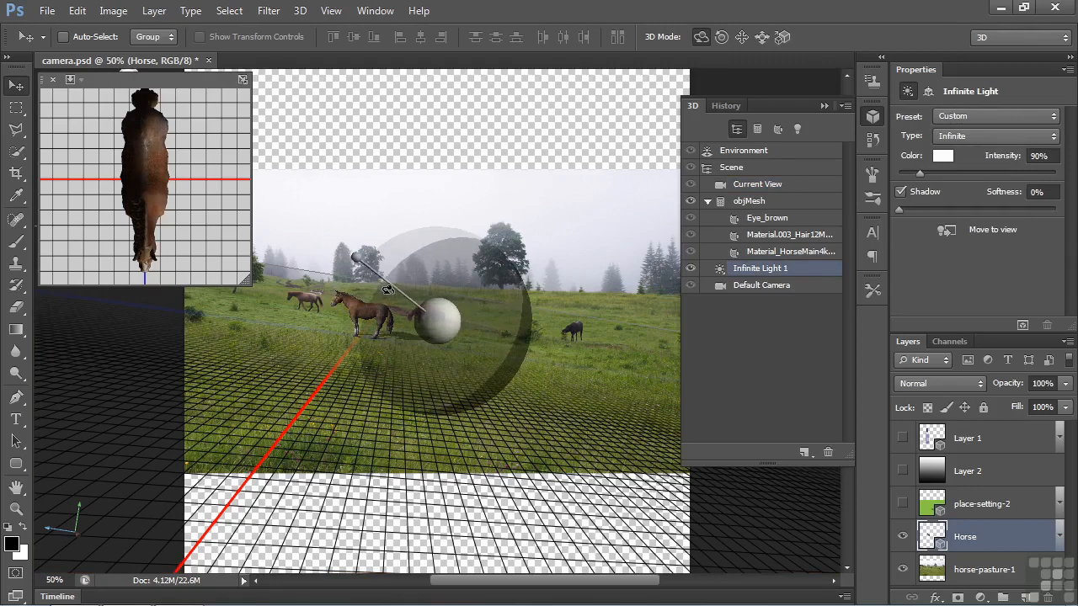
left_click(335, 410)
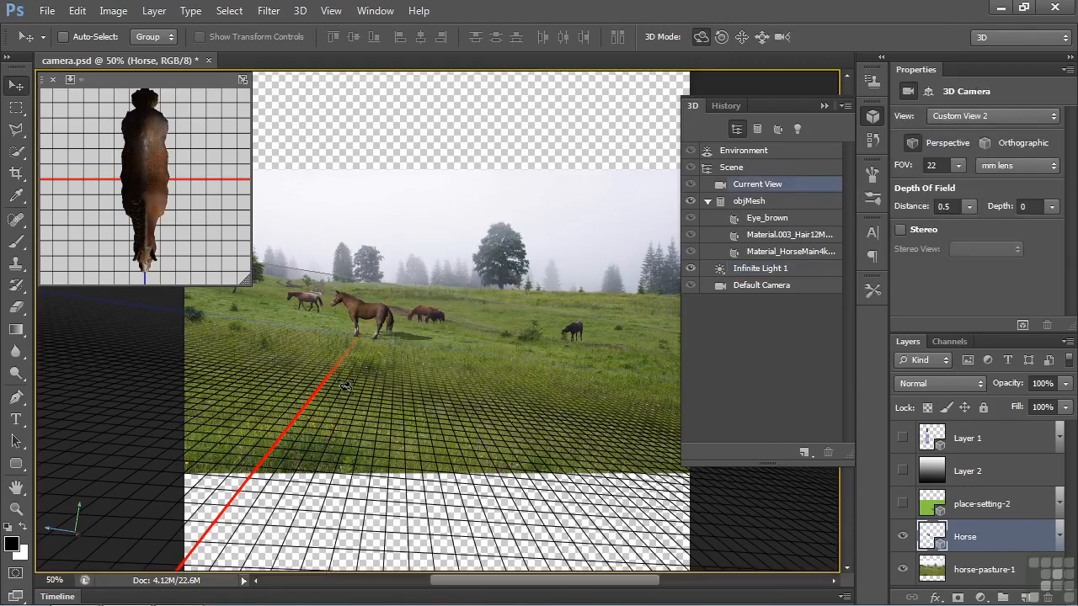